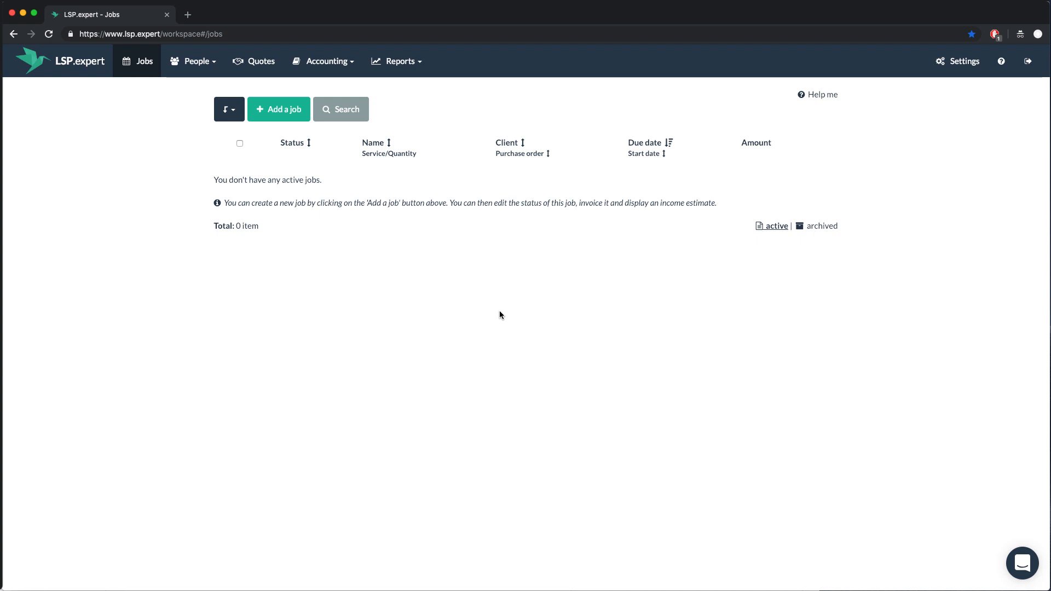
Start a new job from the empty Jobs page, opening a form with due date 08/02/2019 12:00
{"action": "left_click", "coordinate": [287, 110]}
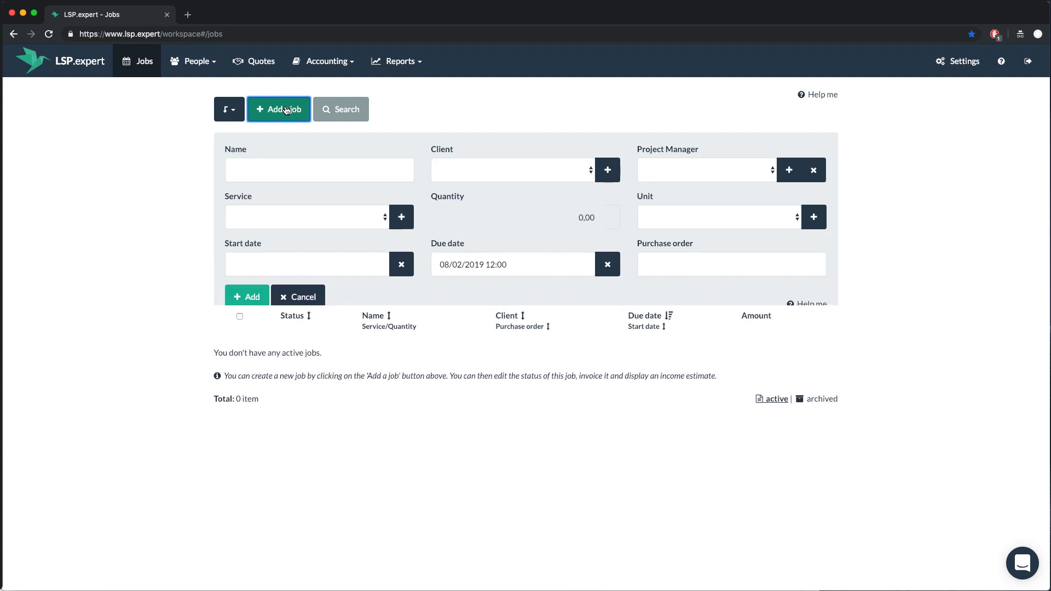
Name the job 'Website' and check the client, service and unit lists, which are empty
{"action": "left_click", "coordinate": [286, 170]}
{"action": "type", "text": "Website"}
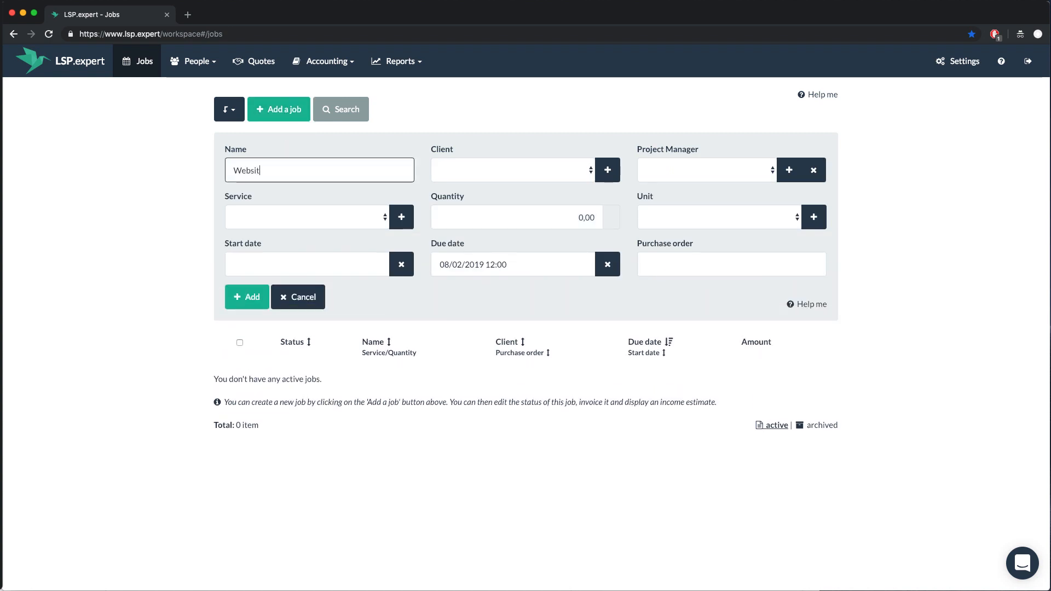
{"action": "left_click", "coordinate": [445, 170]}
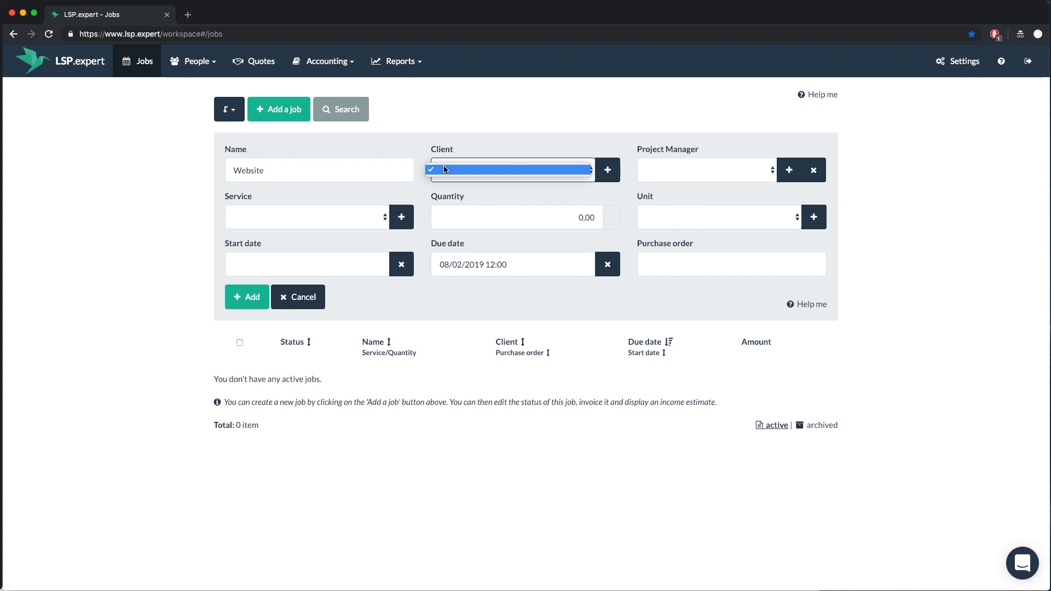
{"action": "left_click", "coordinate": [444, 170]}
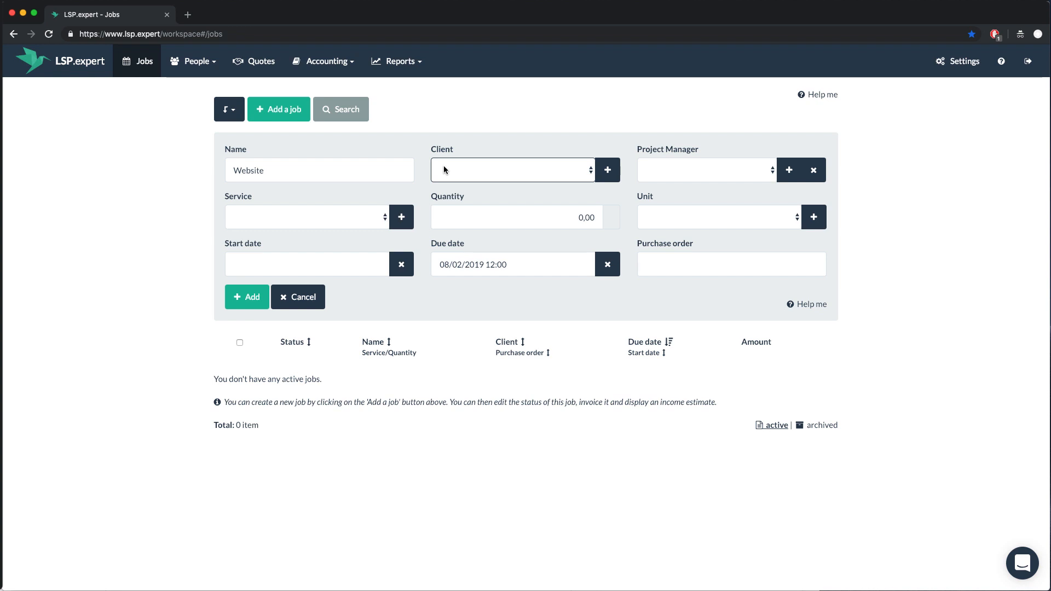
{"action": "left_click", "coordinate": [364, 217]}
{"action": "left_click", "coordinate": [364, 217]}
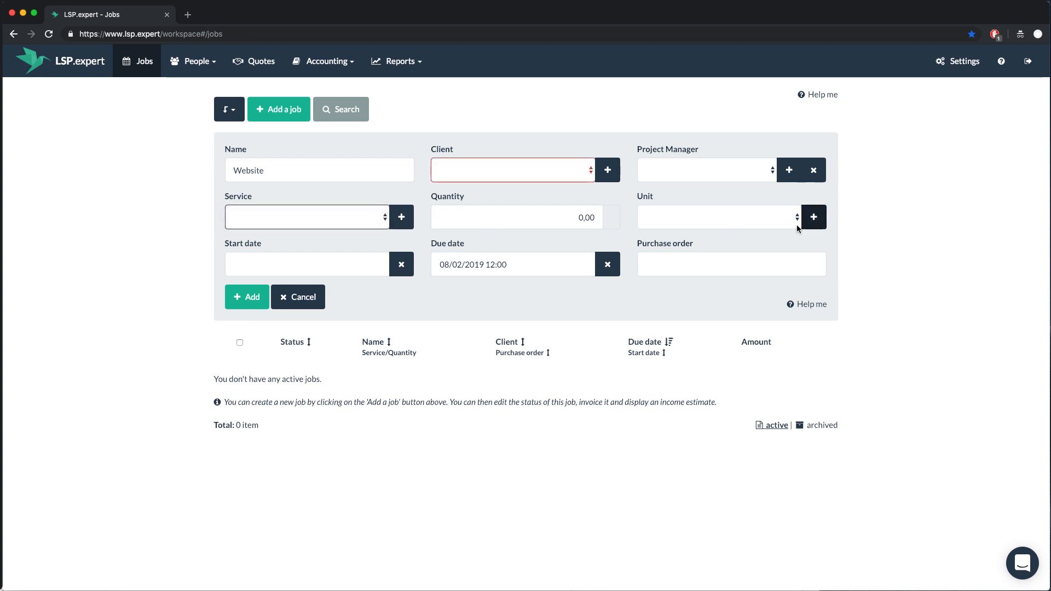
{"action": "left_click", "coordinate": [765, 225]}
{"action": "left_click", "coordinate": [740, 200]}
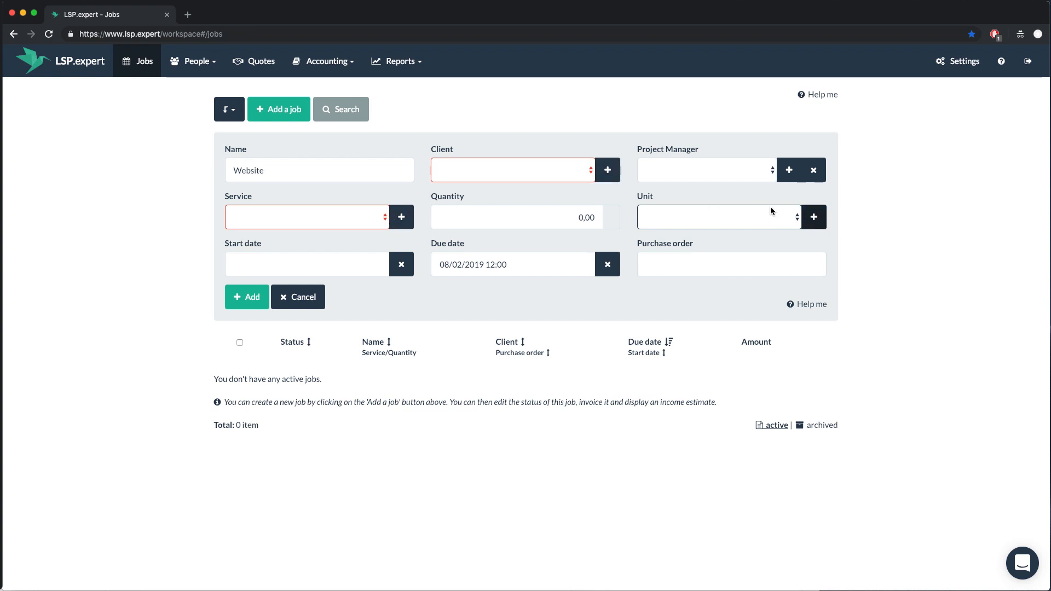
Add new client Microsoft, new service EN-FR Translation and new unit Words
{"action": "left_click", "coordinate": [608, 171]}
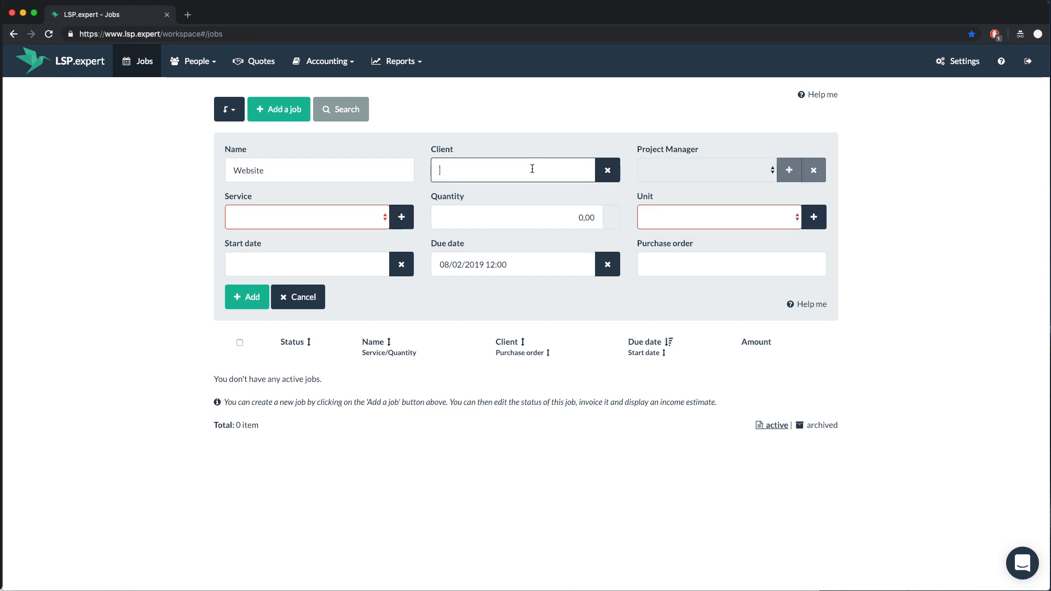
{"action": "type", "text": "Microsoft"}
{"action": "left_click", "coordinate": [406, 215]}
{"action": "left_click", "coordinate": [345, 214]}
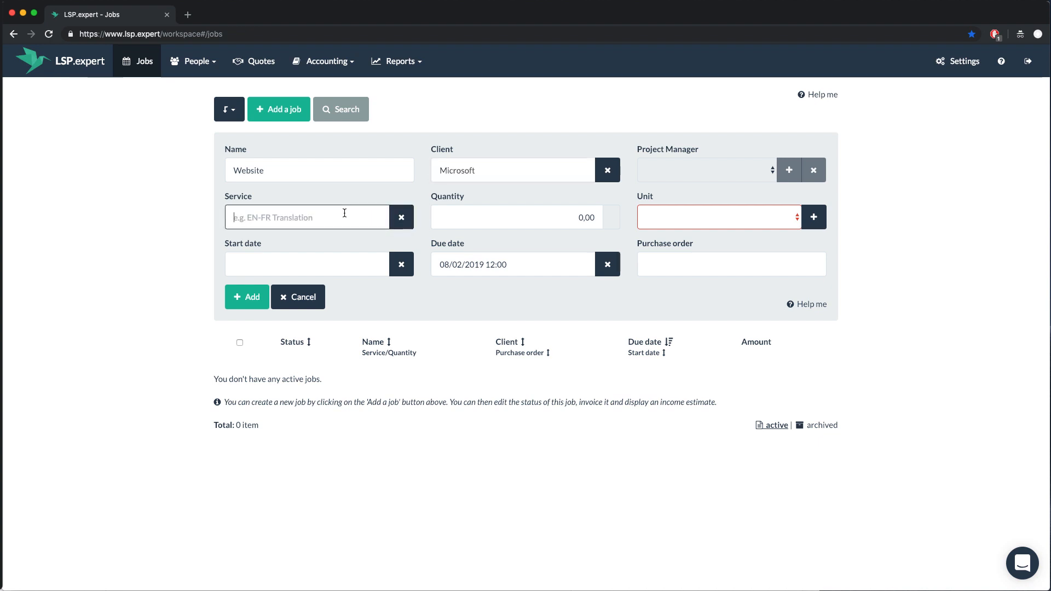
{"action": "type", "text": "EN-FR Translation"}
{"action": "left_click", "coordinate": [813, 217]}
{"action": "left_click", "coordinate": [755, 217]}
{"action": "type", "text": "Words"}
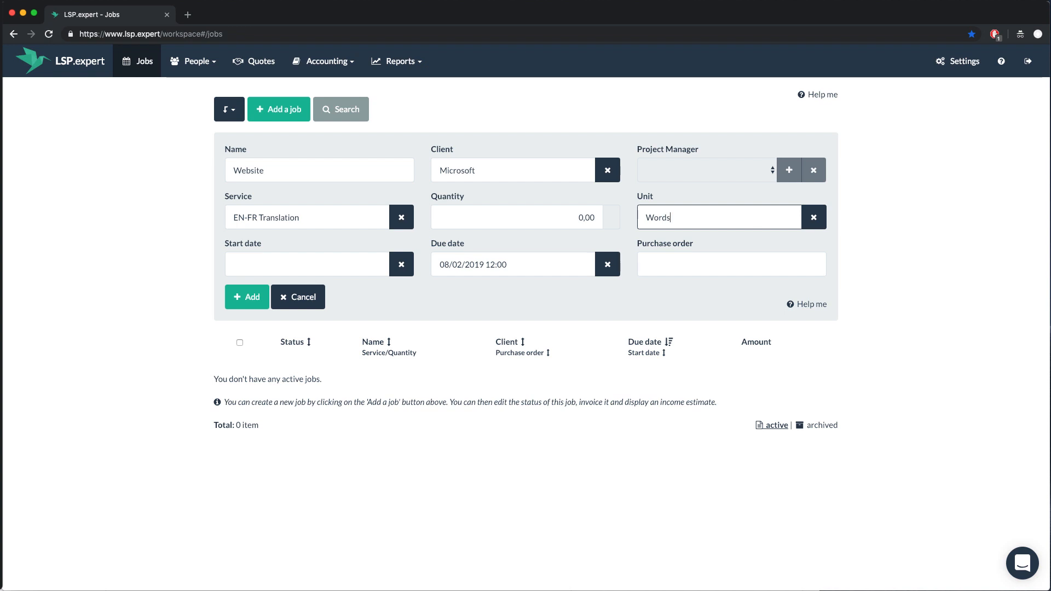
Set quantity 2000, due 15/02/2019 and start 08/02/2019 21:00, then save the job
{"action": "left_click", "coordinate": [578, 217]}
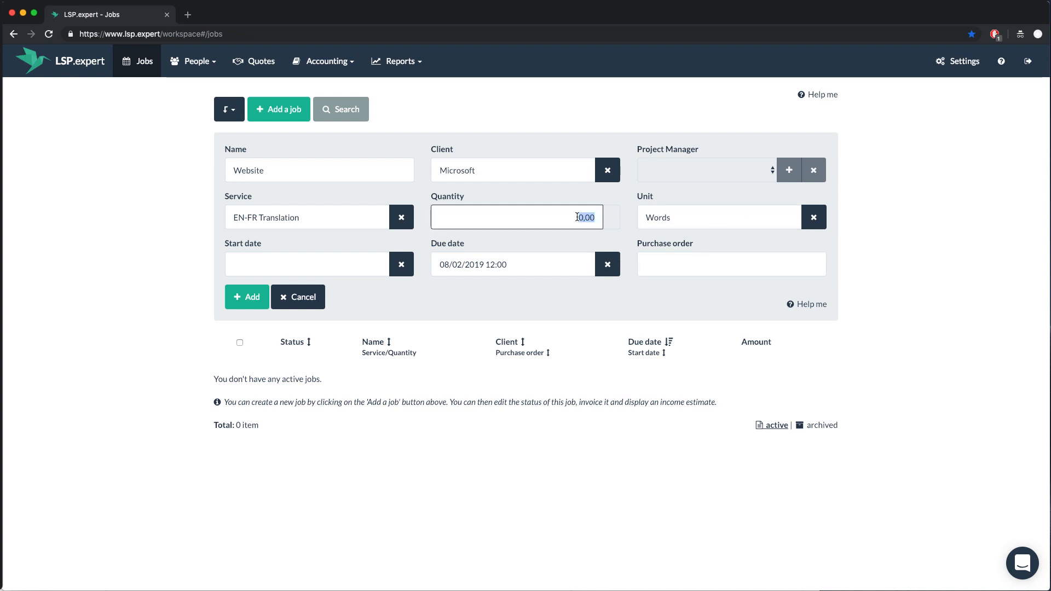
{"action": "type", "text": "2000"}
{"action": "left_click", "coordinate": [552, 262]}
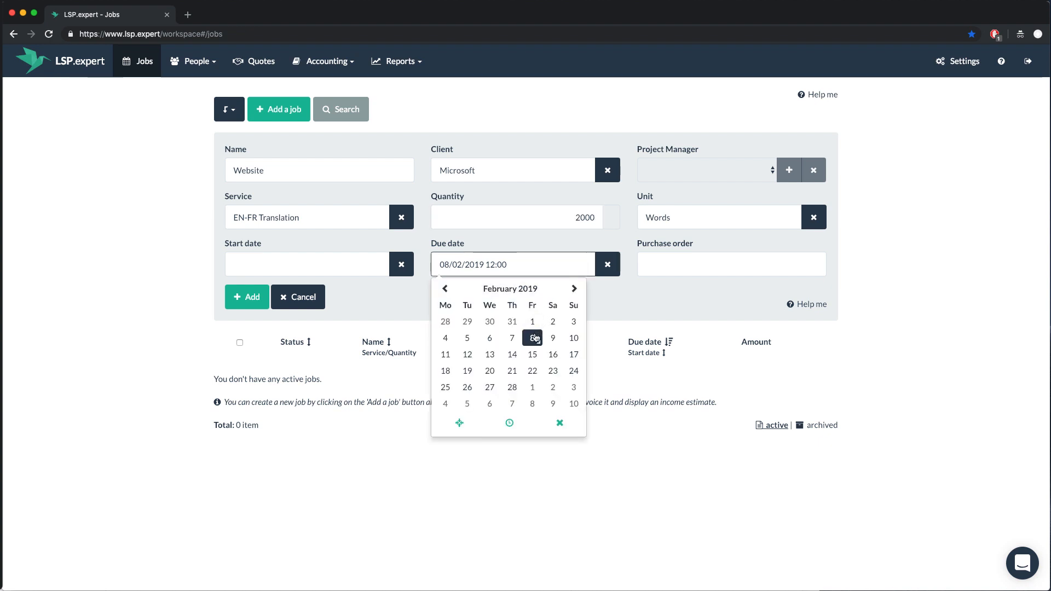
{"action": "left_click", "coordinate": [532, 354]}
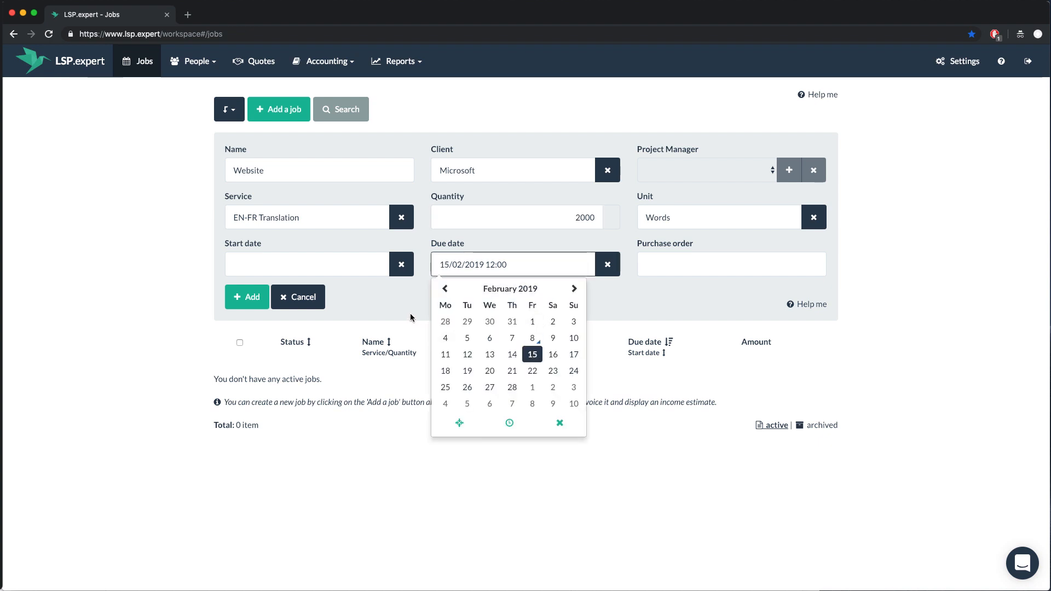
{"action": "left_click", "coordinate": [409, 317]}
{"action": "left_click", "coordinate": [359, 265]}
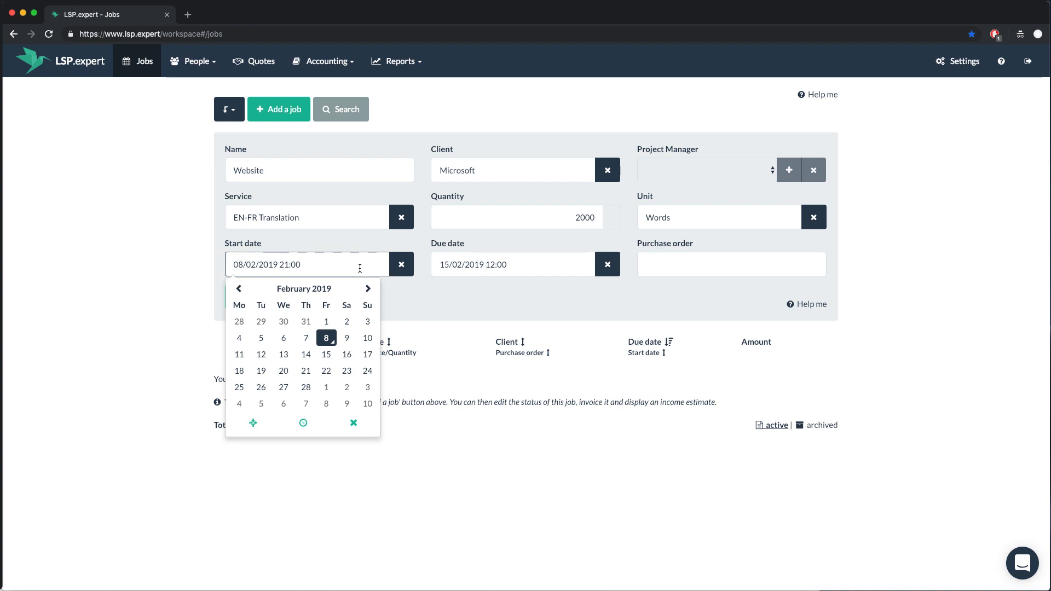
{"action": "left_click", "coordinate": [429, 294]}
{"action": "left_click", "coordinate": [654, 266]}
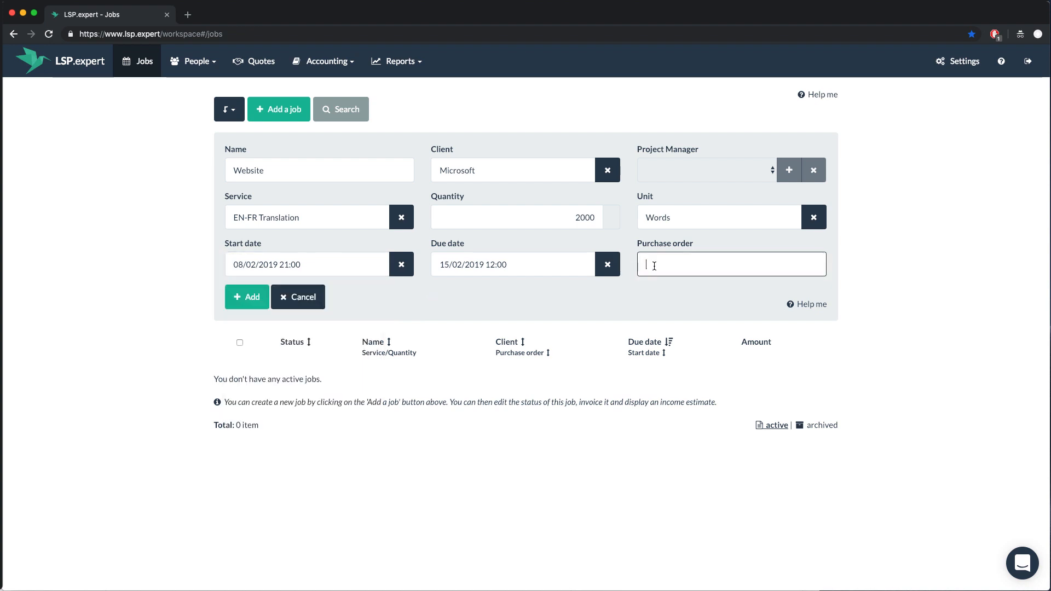
{"action": "left_click", "coordinate": [642, 295]}
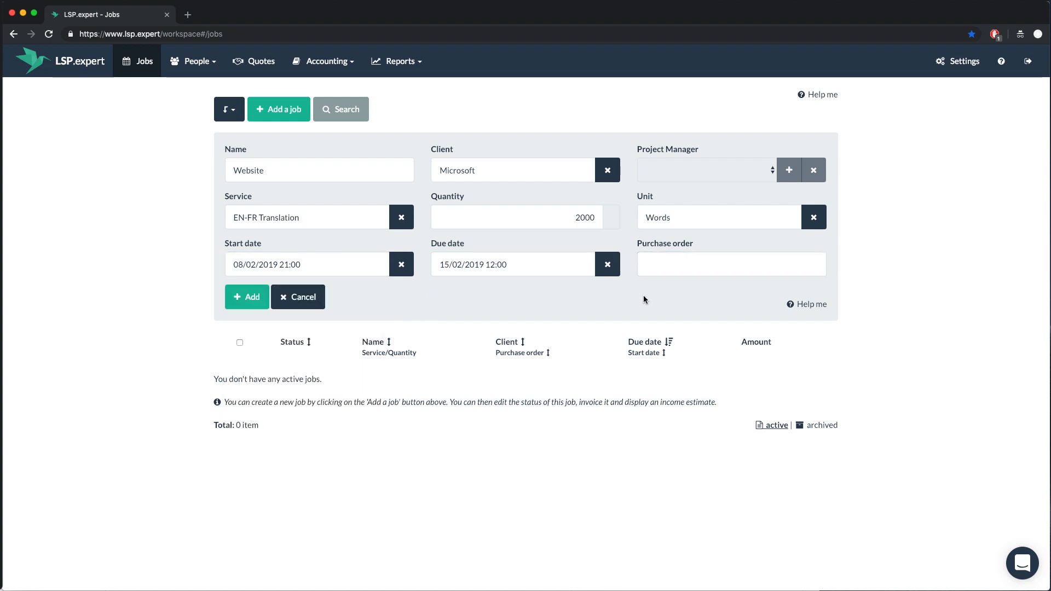
{"action": "left_click", "coordinate": [252, 299]}
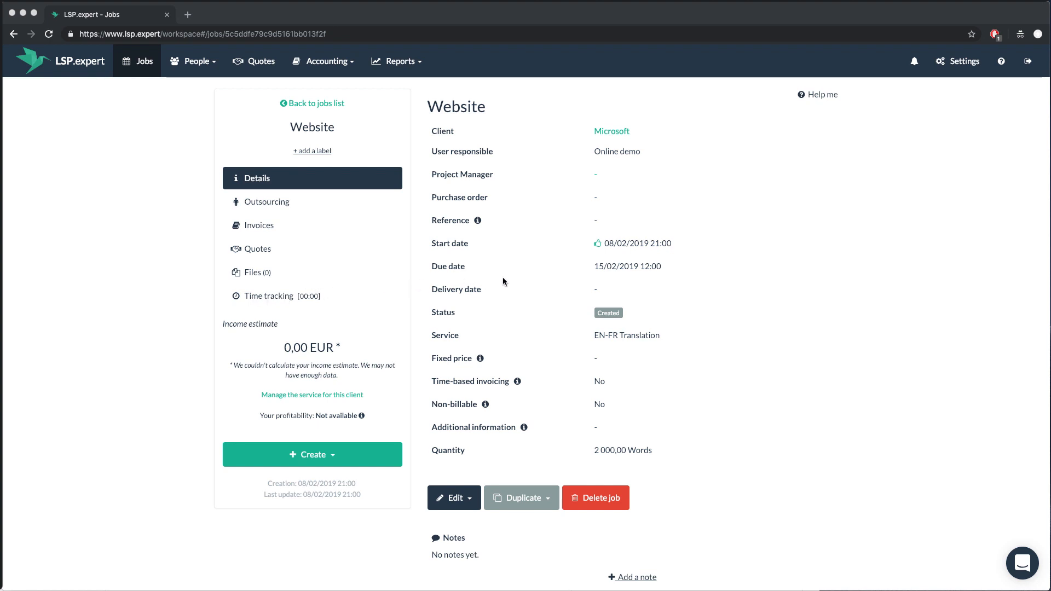
{"action": "left_click", "coordinate": [614, 267]}
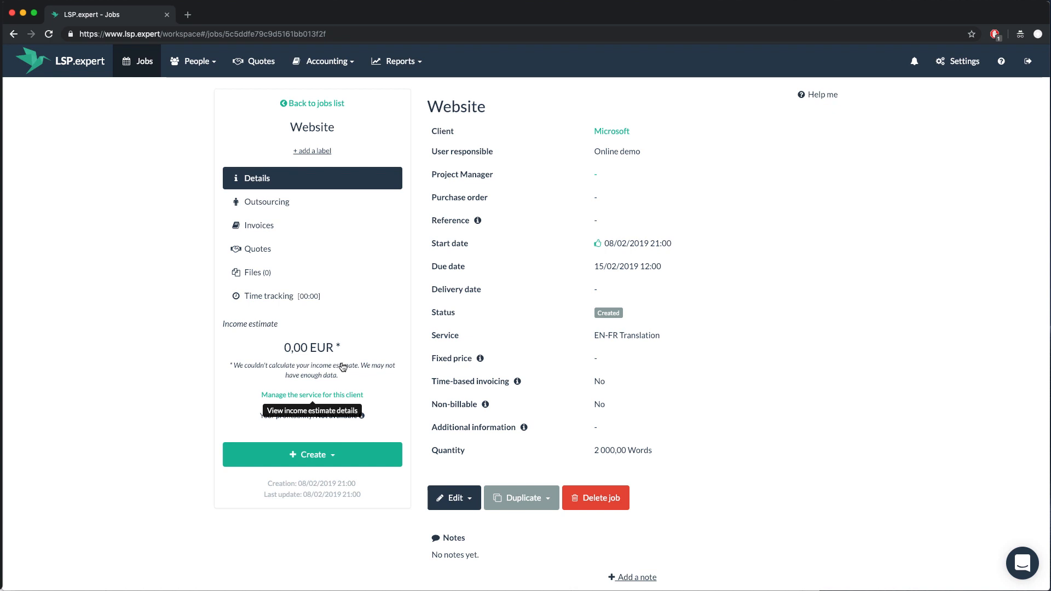
Change the EN-FR Translation unit cost to 0,14 in the job's income estimate details
{"action": "left_click", "coordinate": [339, 397]}
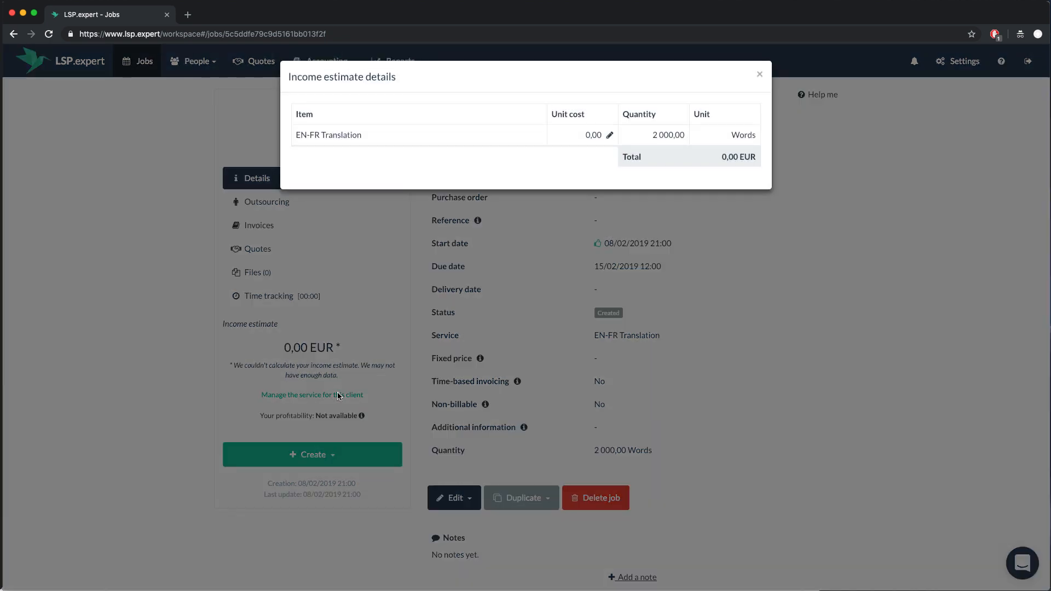
{"action": "left_click", "coordinate": [609, 135]}
{"action": "double_click", "coordinate": [569, 137]}
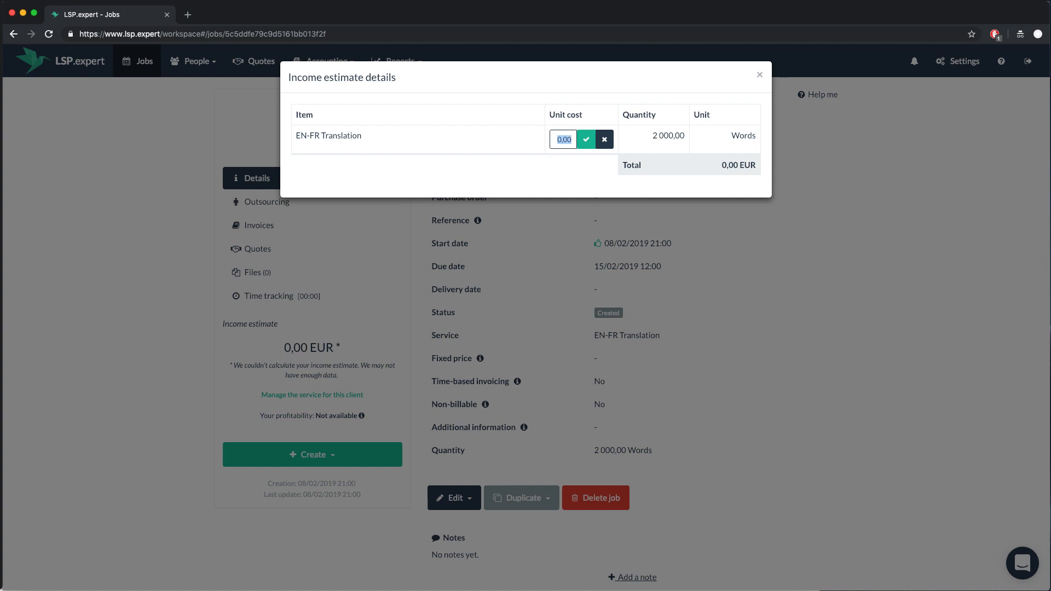
{"action": "type", "text": "0,14"}
{"action": "left_click", "coordinate": [583, 139]}
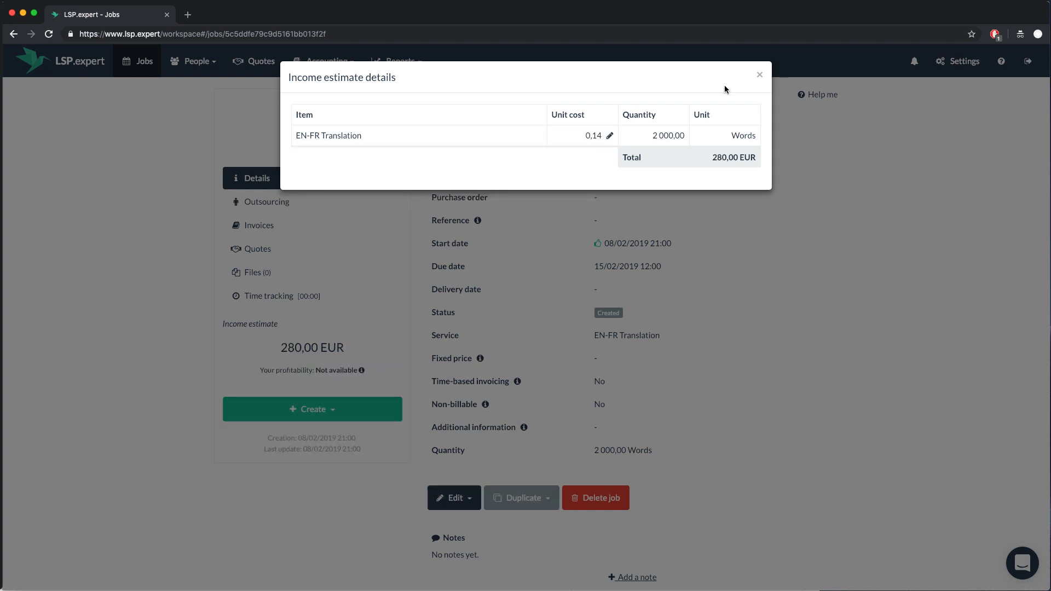
{"action": "left_click", "coordinate": [759, 74]}
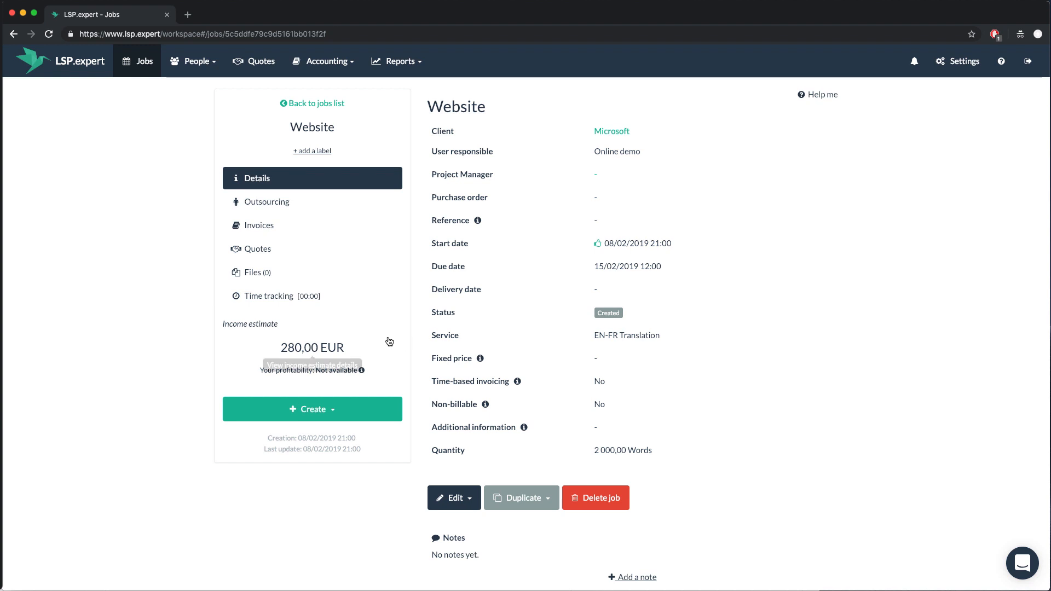
Browse the job's Outsourcing, Time tracking and Files tabs, then return to Details
{"action": "left_click", "coordinate": [287, 205]}
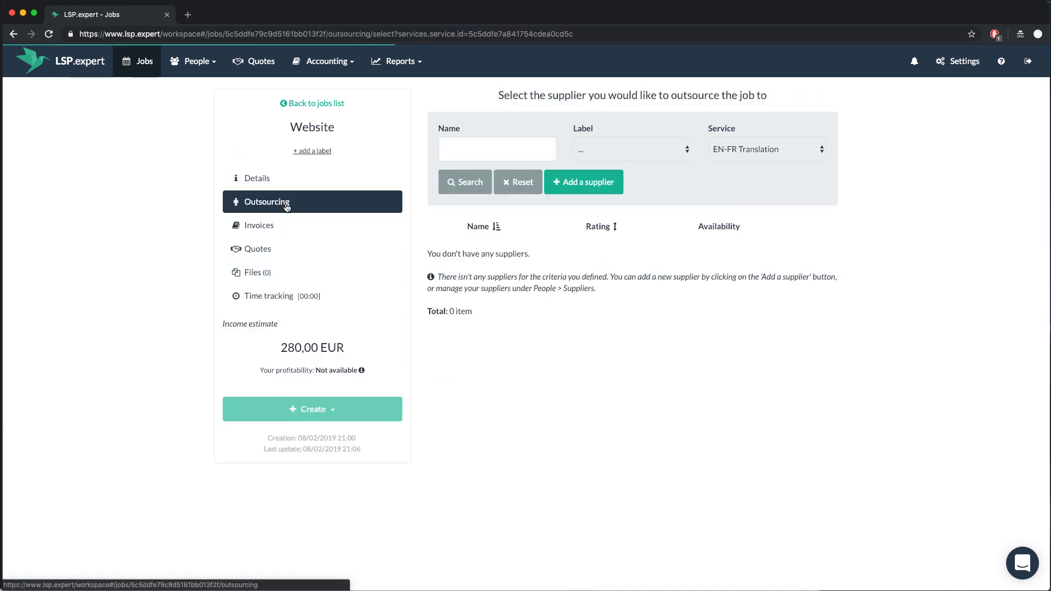
{"action": "left_click", "coordinate": [286, 307]}
{"action": "left_click", "coordinate": [275, 273]}
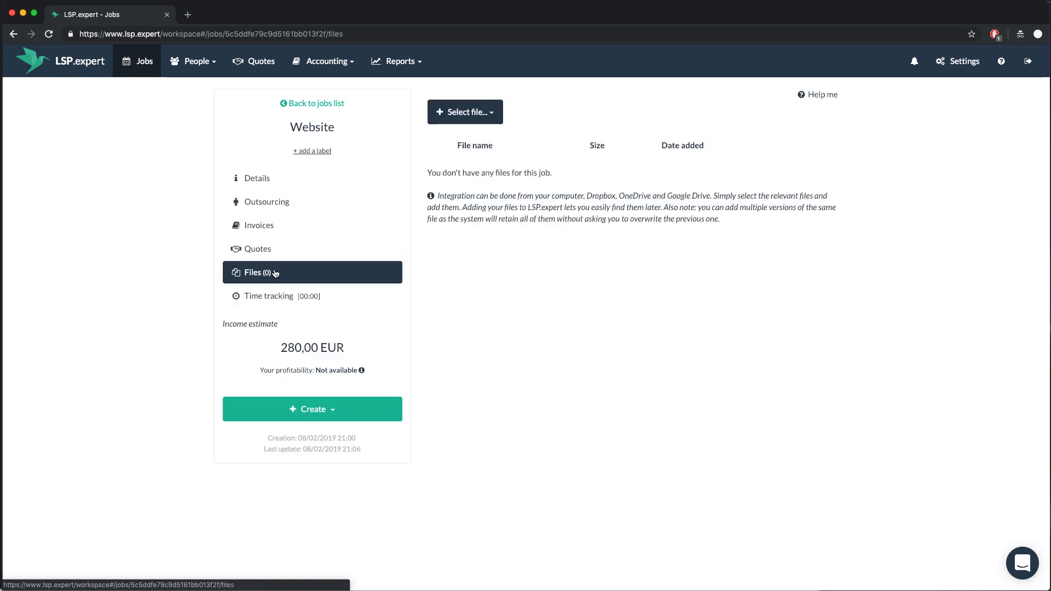
{"action": "left_click", "coordinate": [255, 185]}
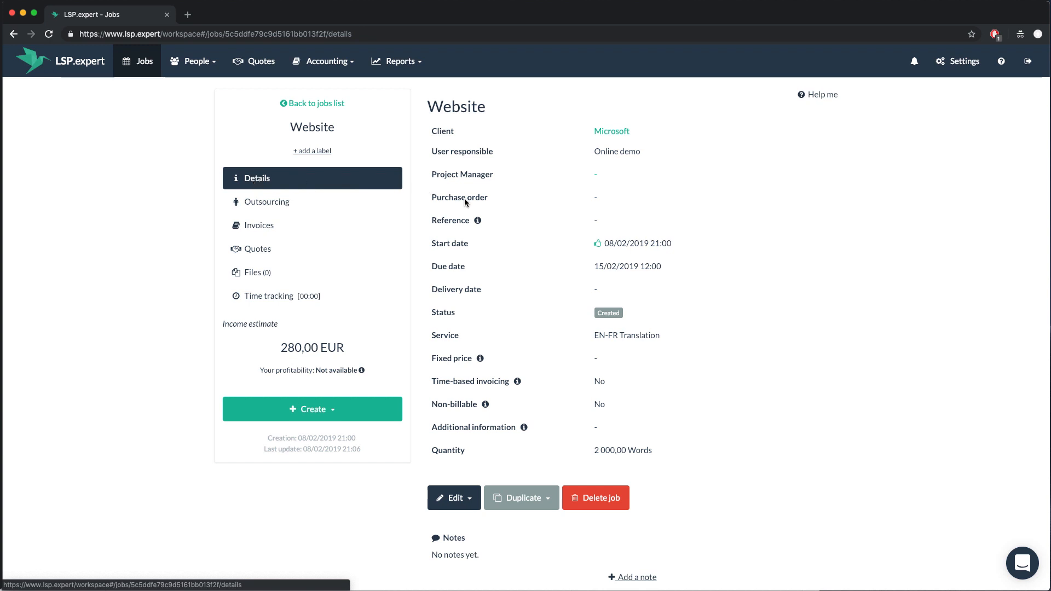
Change the Website job's status from Created to In progress
{"action": "left_click", "coordinate": [601, 314]}
{"action": "left_click", "coordinate": [601, 314]}
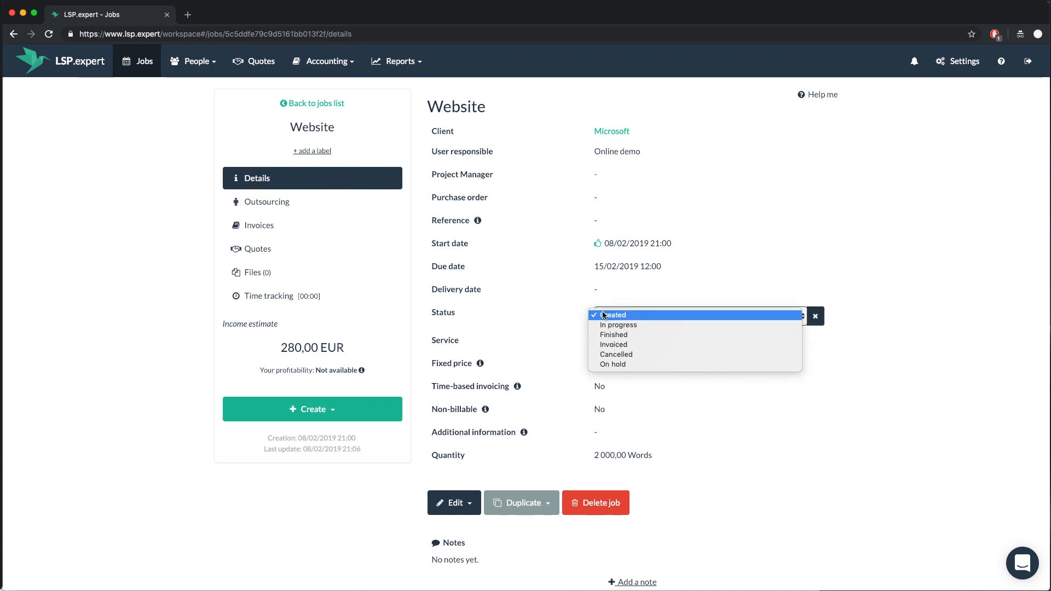
{"action": "left_click", "coordinate": [606, 326]}
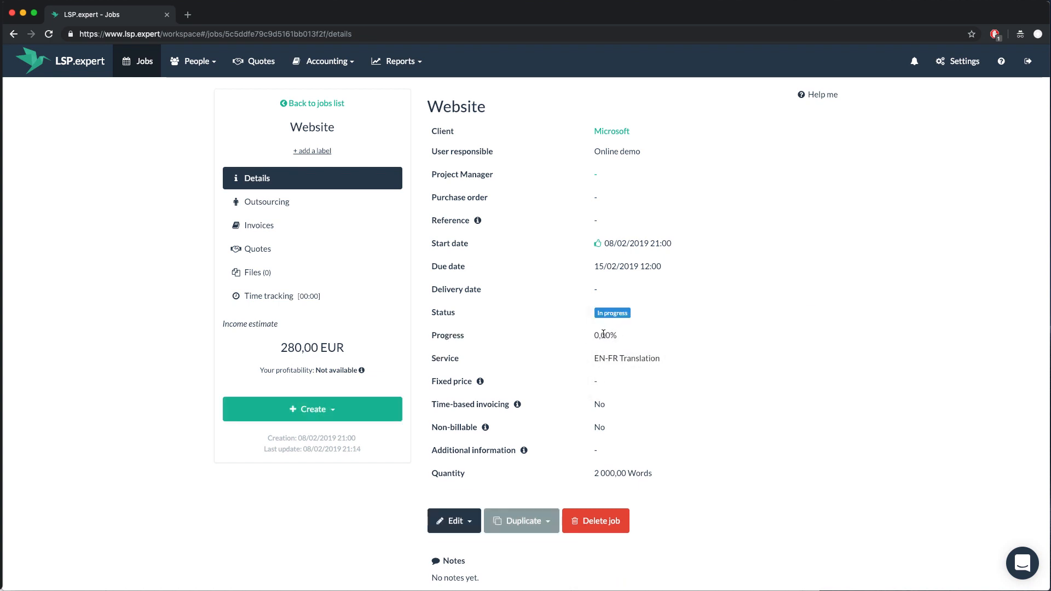
On the jobs list, set the Website job's progress to 75%, keeping status In progress
{"action": "left_click", "coordinate": [131, 67]}
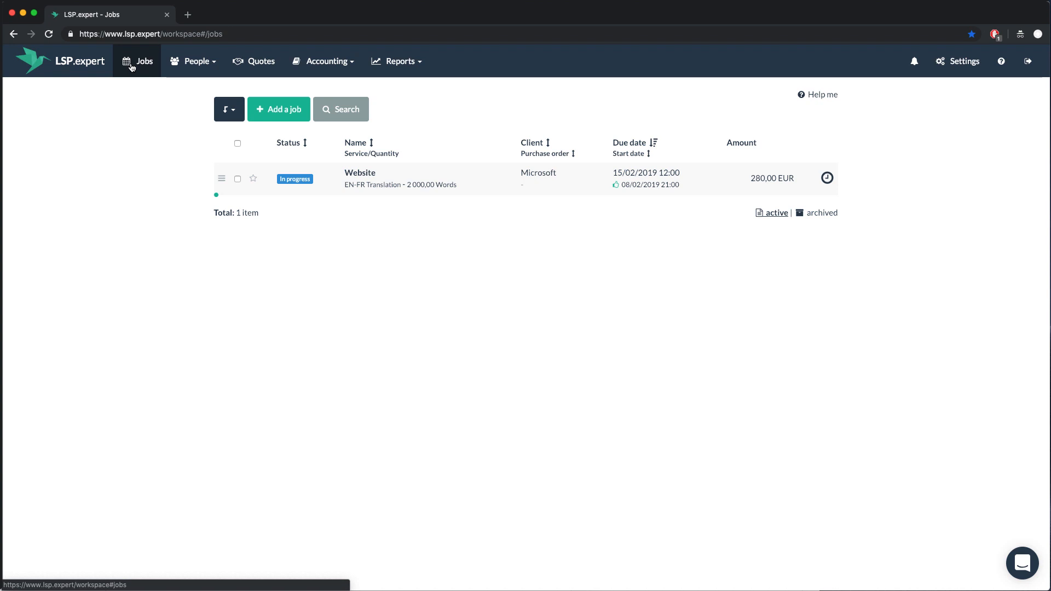
{"action": "left_click", "coordinate": [290, 176]}
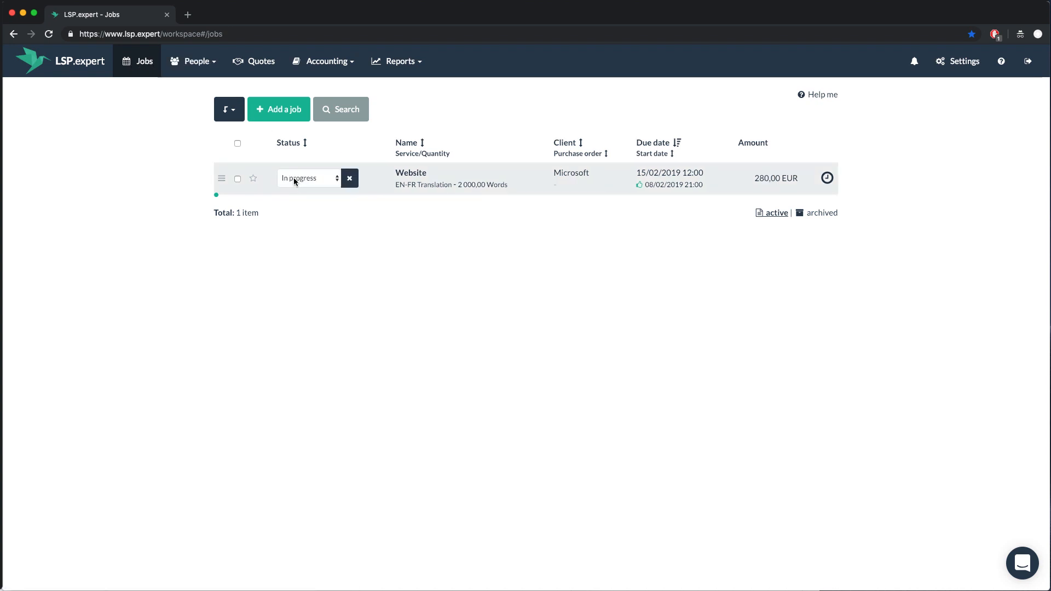
{"action": "left_click", "coordinate": [300, 179]}
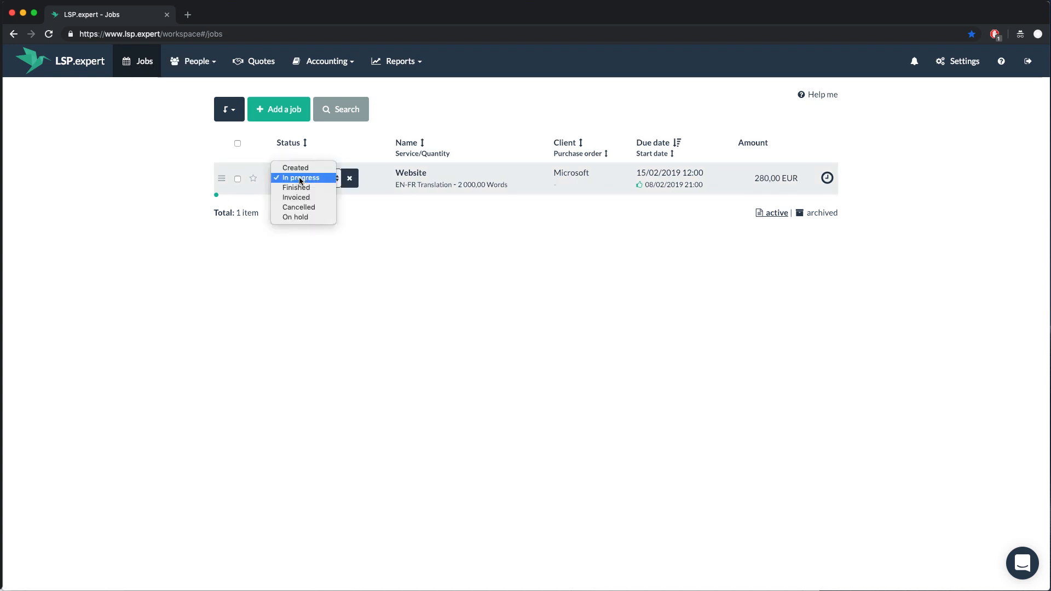
{"action": "left_click", "coordinate": [352, 180]}
{"action": "left_click", "coordinate": [352, 180]}
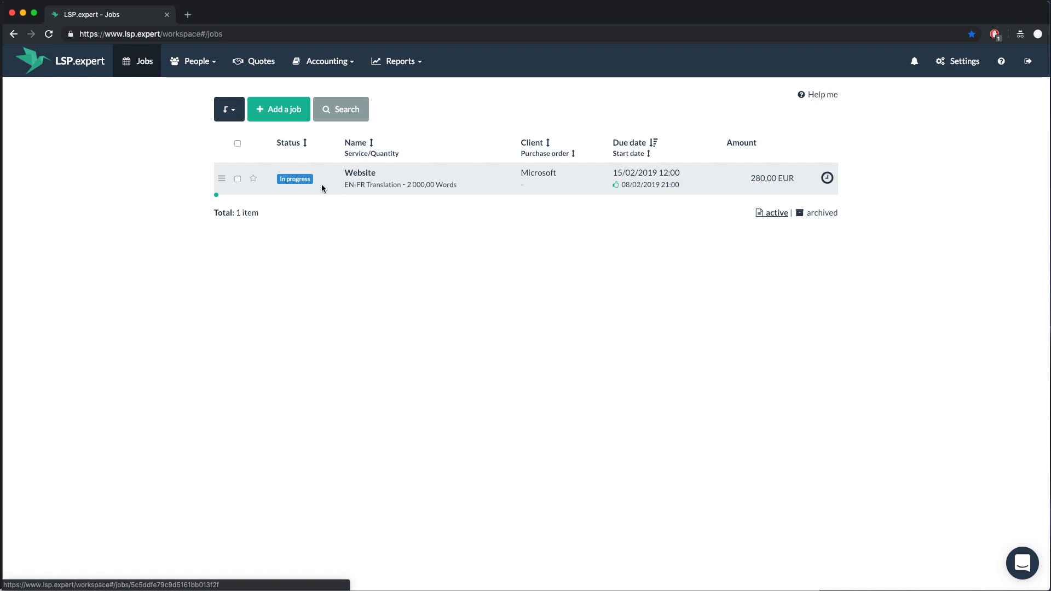
{"action": "left_click", "coordinate": [216, 196]}
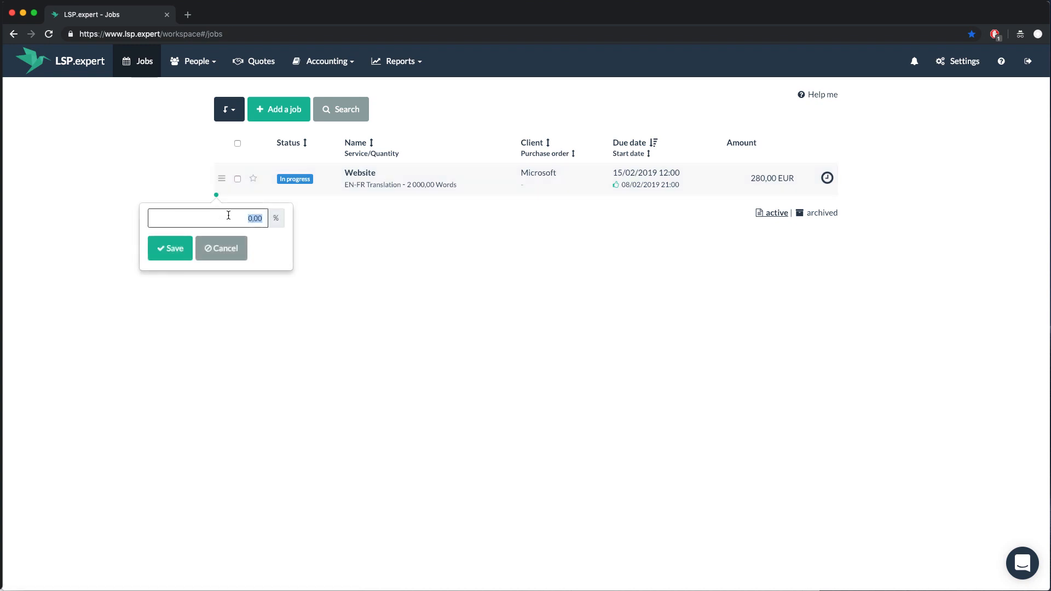
{"action": "type", "text": "75"}
{"action": "key", "text": "Return"}
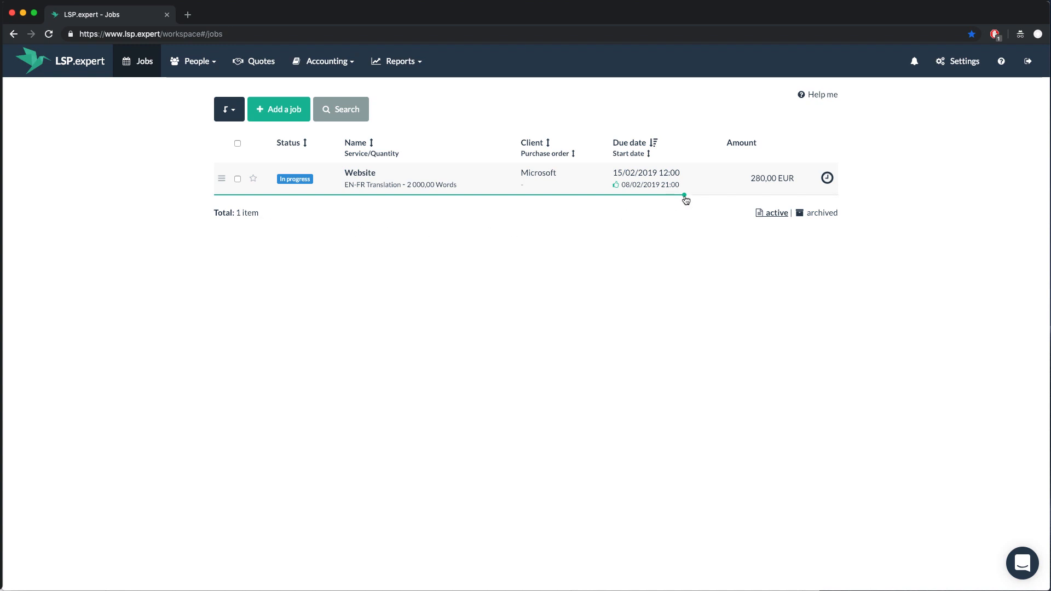
Open Microsoft in People > Clients and save a pasted note describing the company
{"action": "left_click", "coordinate": [188, 59]}
{"action": "left_click", "coordinate": [195, 87]}
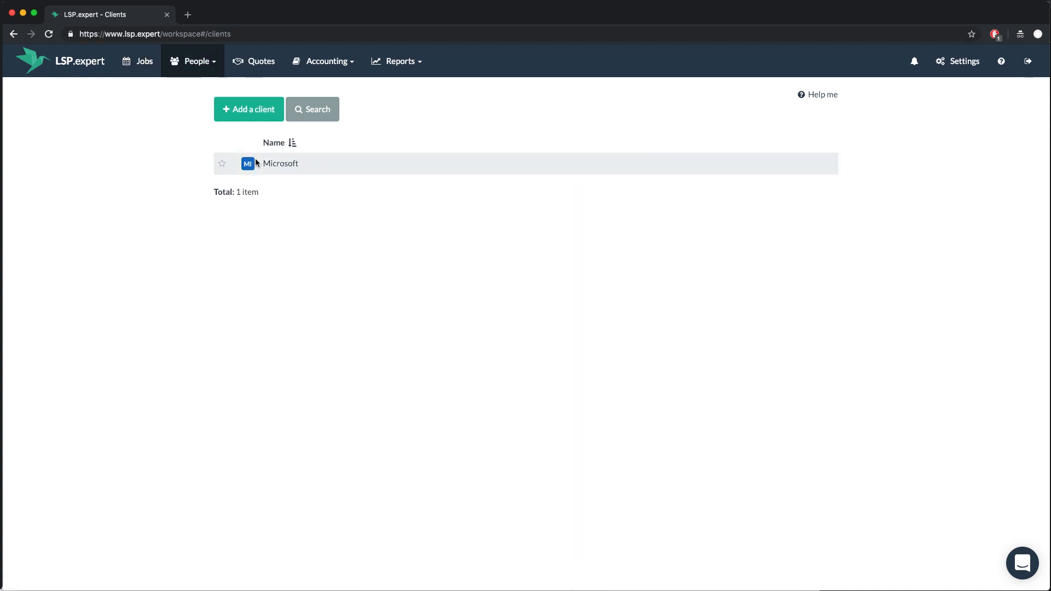
{"action": "left_click", "coordinate": [268, 165]}
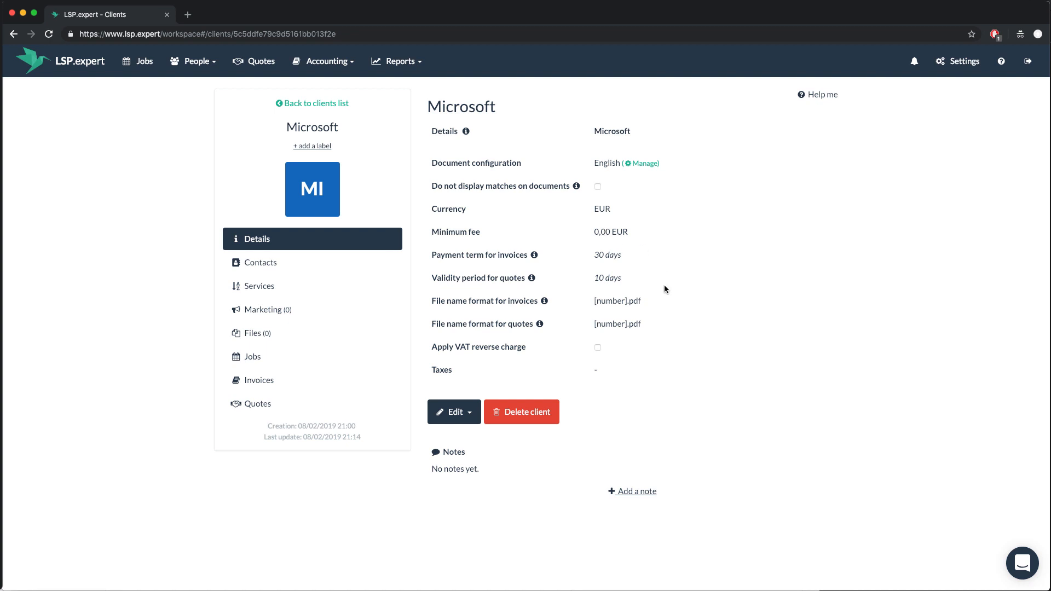
{"action": "left_click", "coordinate": [640, 492]}
{"action": "type", "text": "Microsoft Corporation (MS) is an American multinational technology company with headquarters in Redmond, Washington. It develops, manufactures, licenses, supports and sells computer software, consumer electronics, personal computers, and related services."}
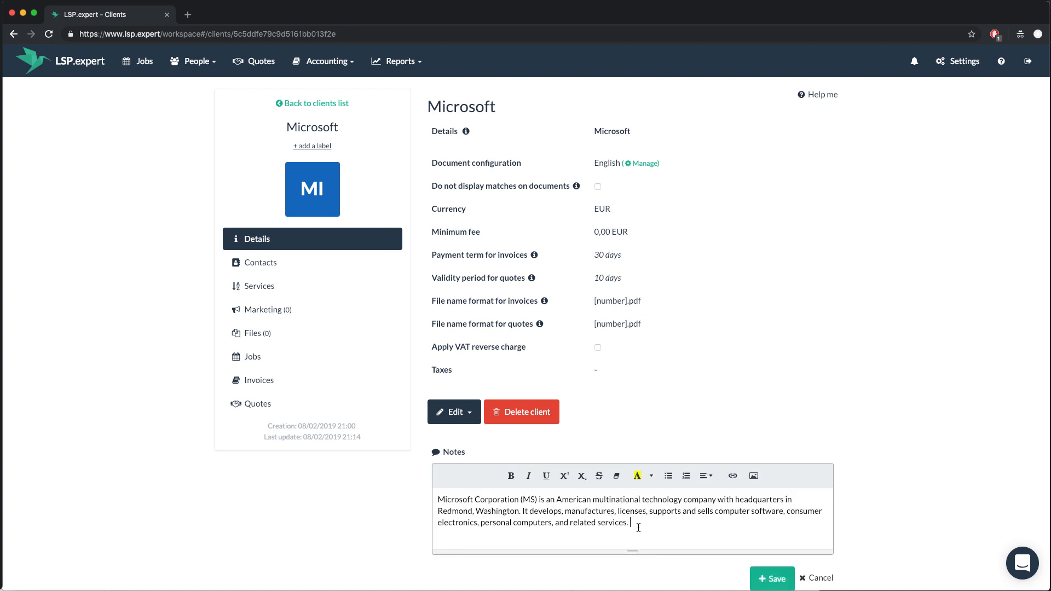
{"action": "left_click", "coordinate": [771, 578]}
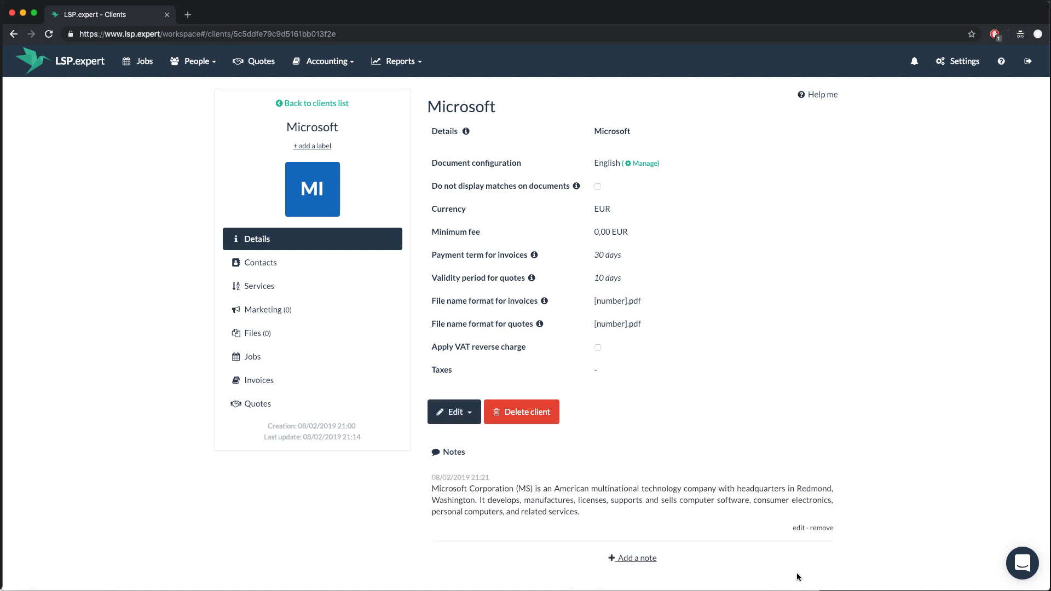
Browse Microsoft's Services, Marketing, Contacts, Files, Invoices, Jobs and Quotes sections
{"action": "left_click", "coordinate": [281, 290]}
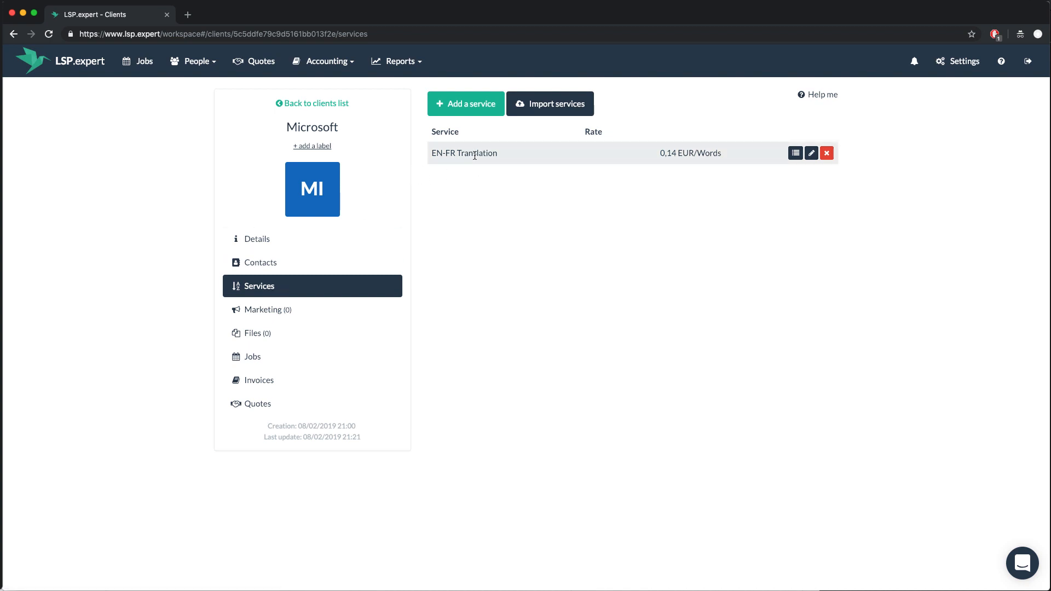
{"action": "left_click", "coordinate": [322, 307]}
{"action": "left_click", "coordinate": [300, 269]}
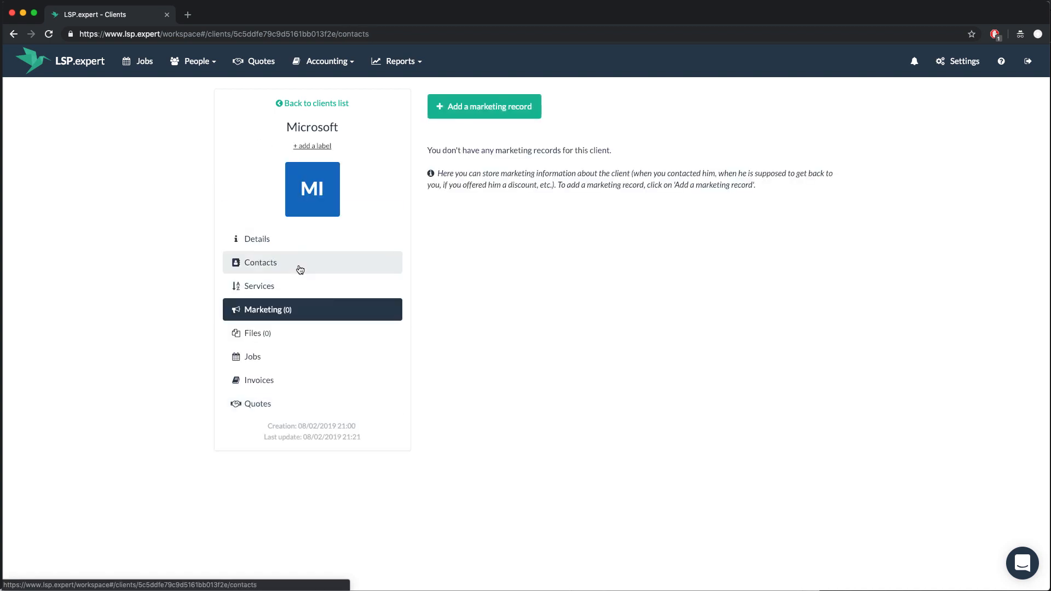
{"action": "left_click", "coordinate": [284, 330]}
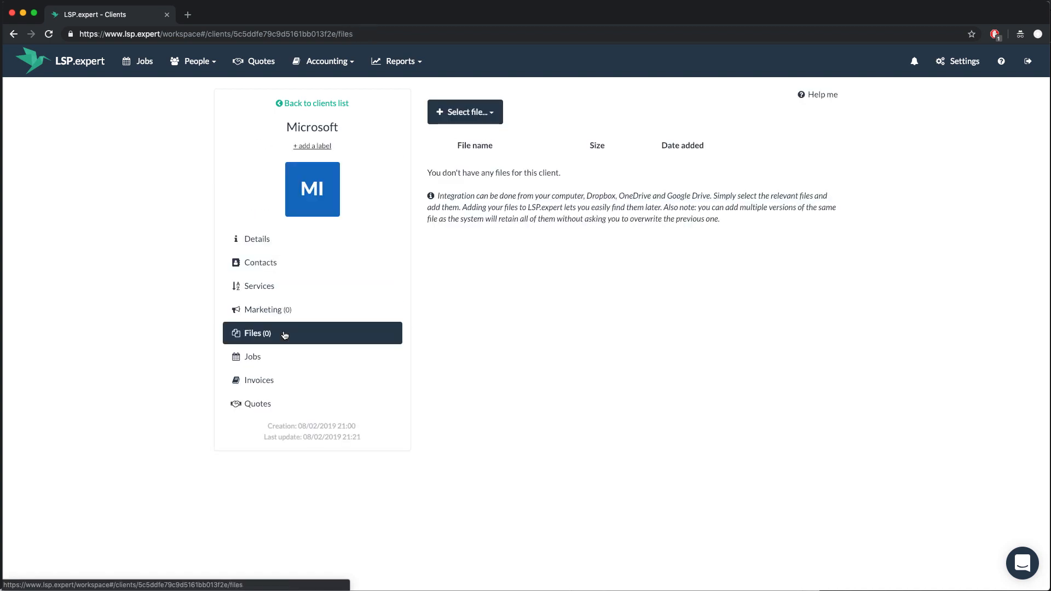
{"action": "left_click", "coordinate": [286, 382]}
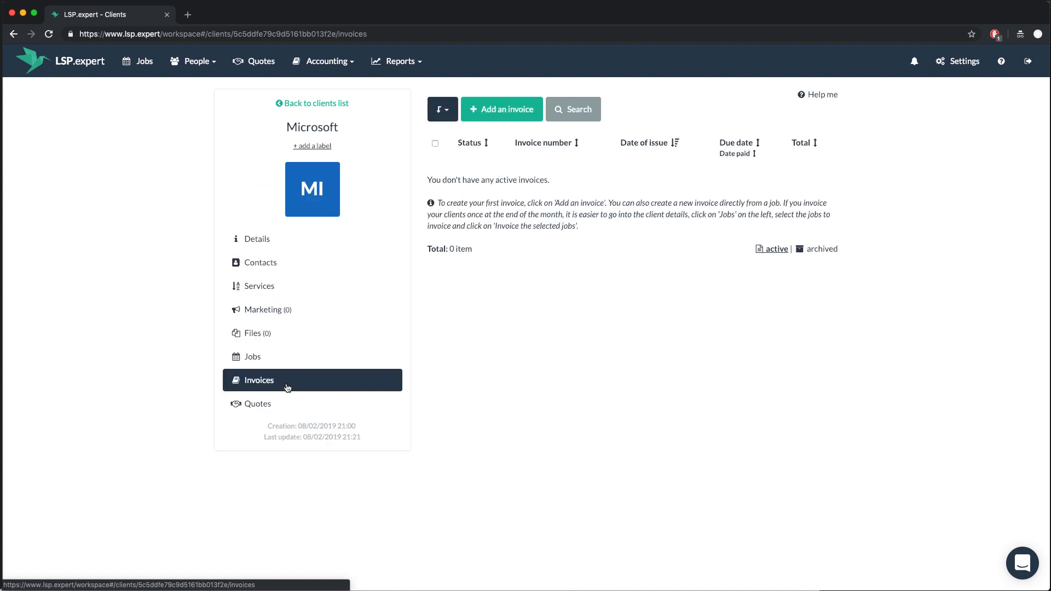
{"action": "left_click", "coordinate": [275, 361]}
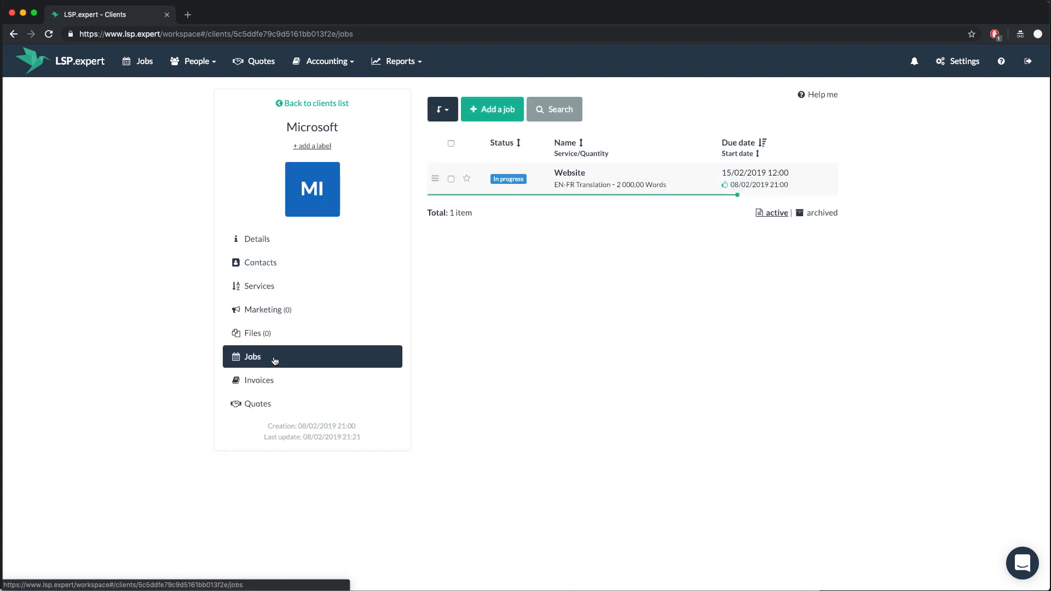
{"action": "left_click", "coordinate": [280, 404]}
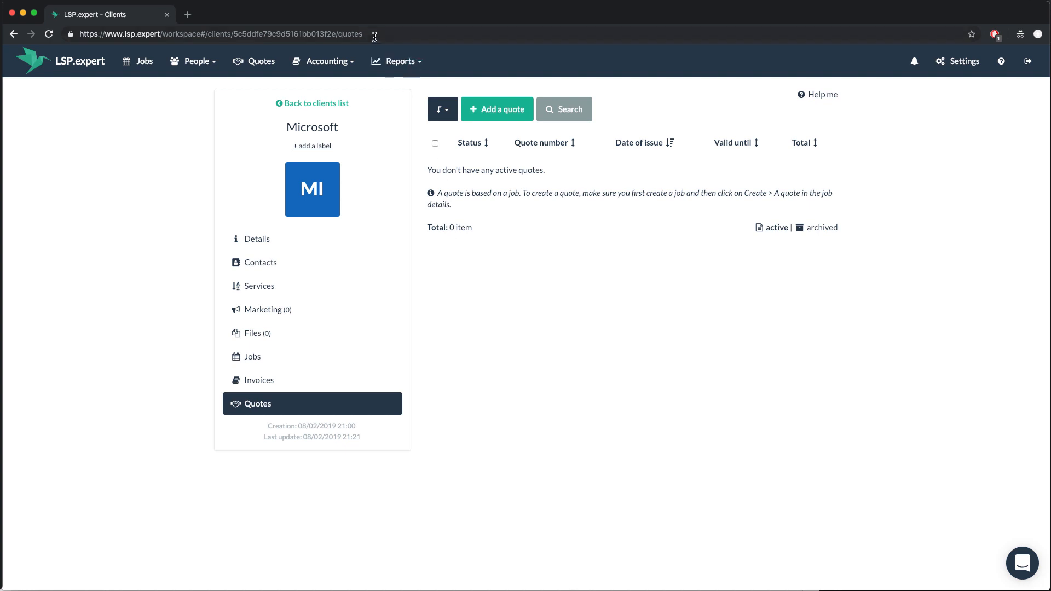
{"action": "left_click", "coordinate": [388, 69]}
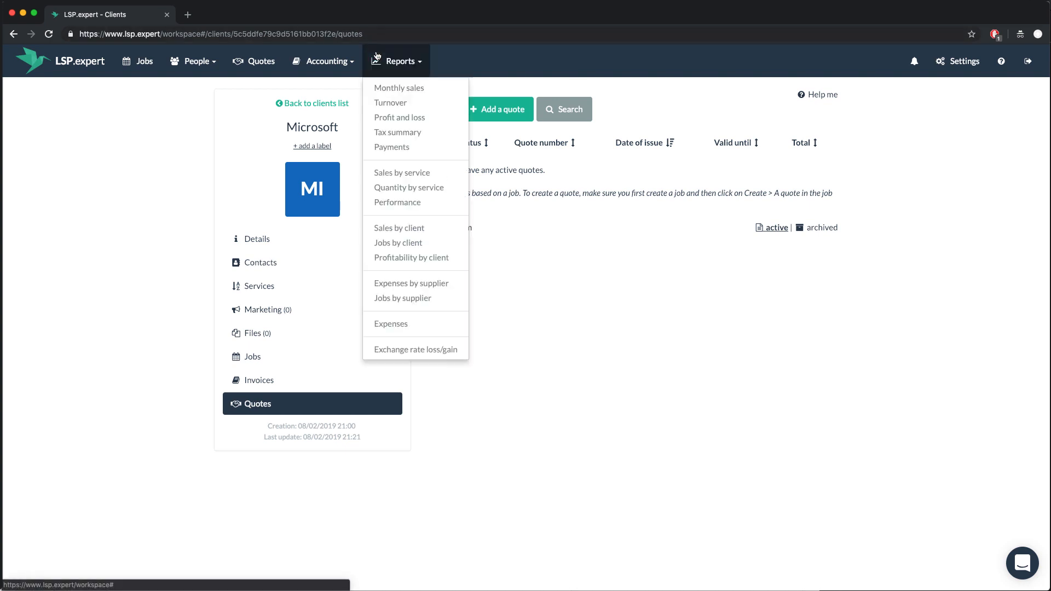
Check February's 280 EUR in the 2019 Monthly sales report, then go back to Jobs
{"action": "left_click", "coordinate": [390, 86]}
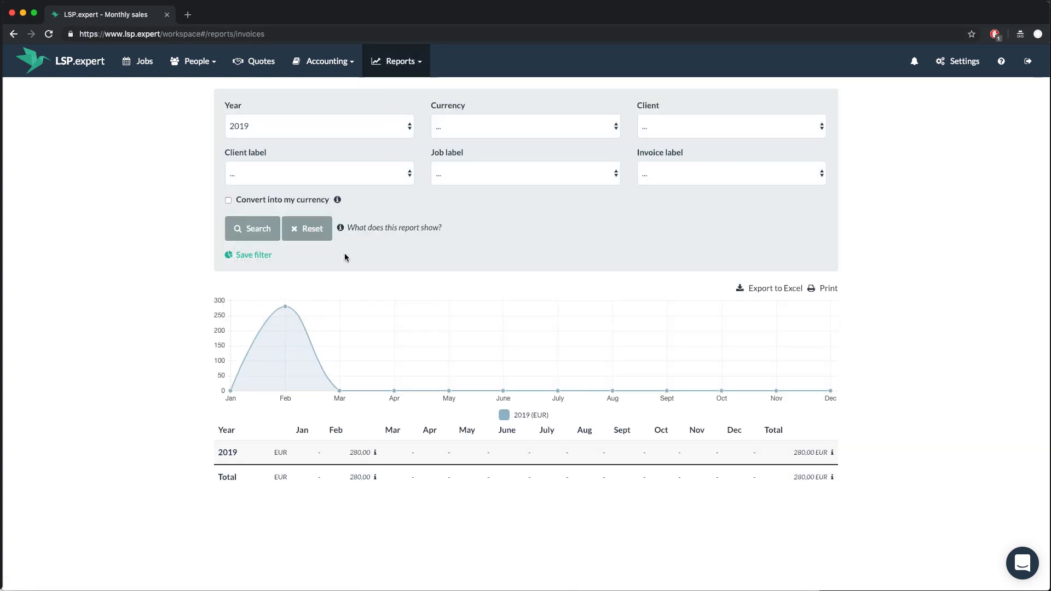
{"action": "mouse_move", "coordinate": [289, 307]}
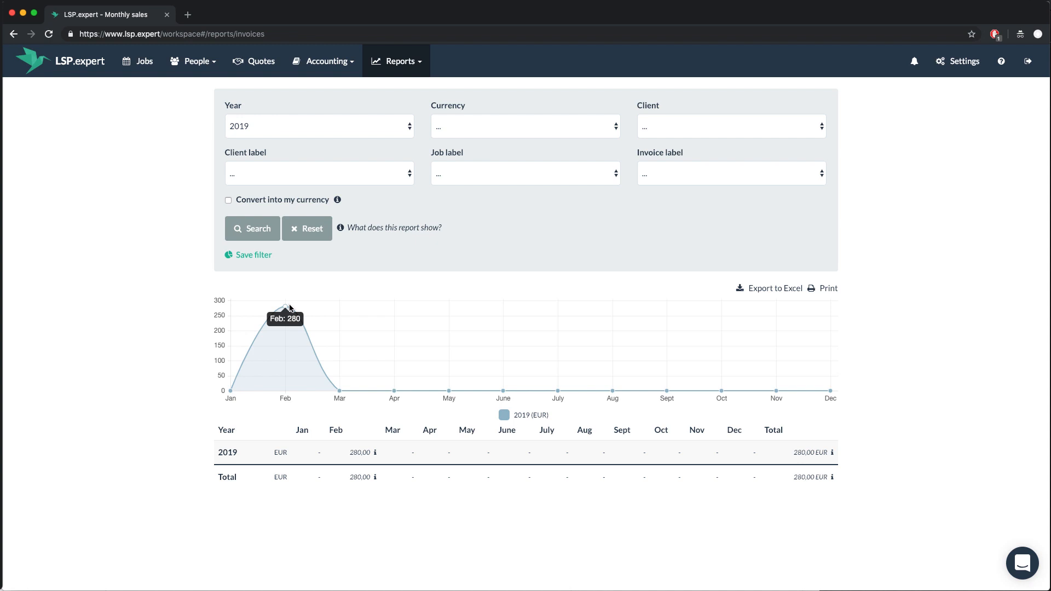
{"action": "mouse_move", "coordinate": [367, 450]}
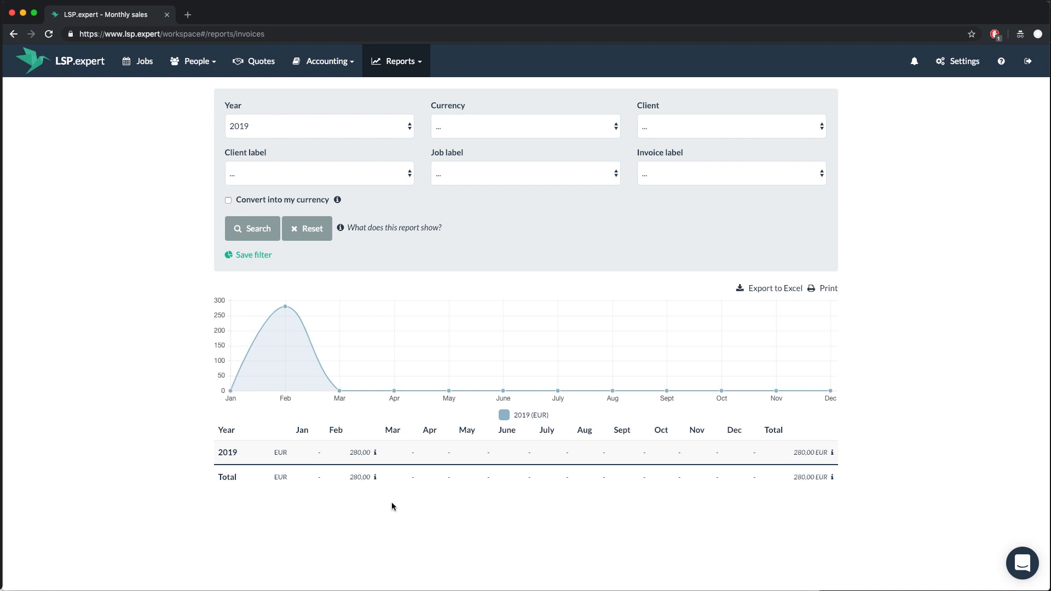
{"action": "left_click", "coordinate": [138, 65]}
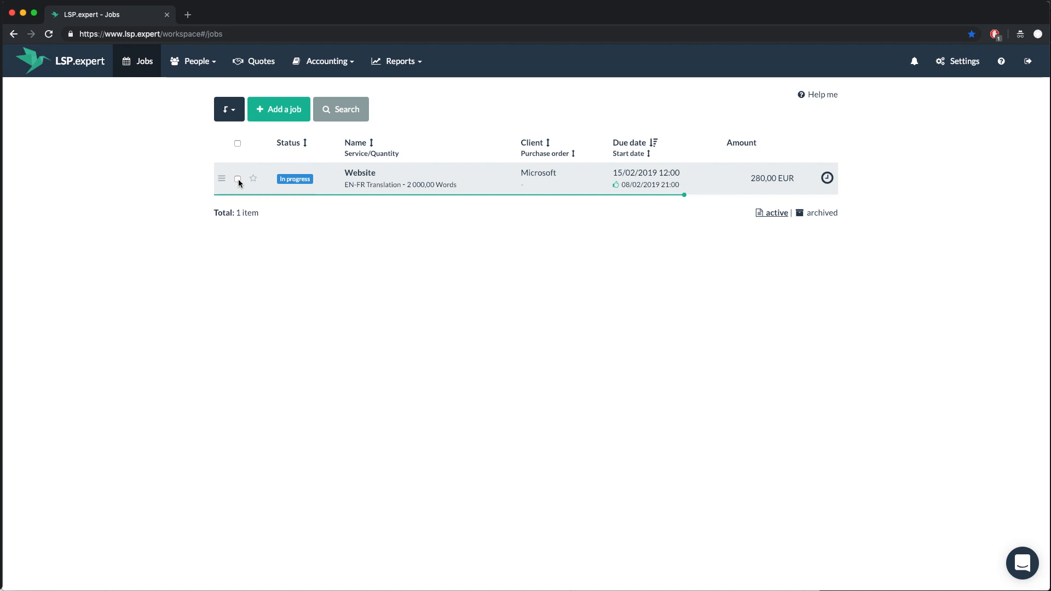
Select the Website job and invoice it, producing a 280,00 EUR invoice for Microsoft
{"action": "left_click", "coordinate": [238, 179]}
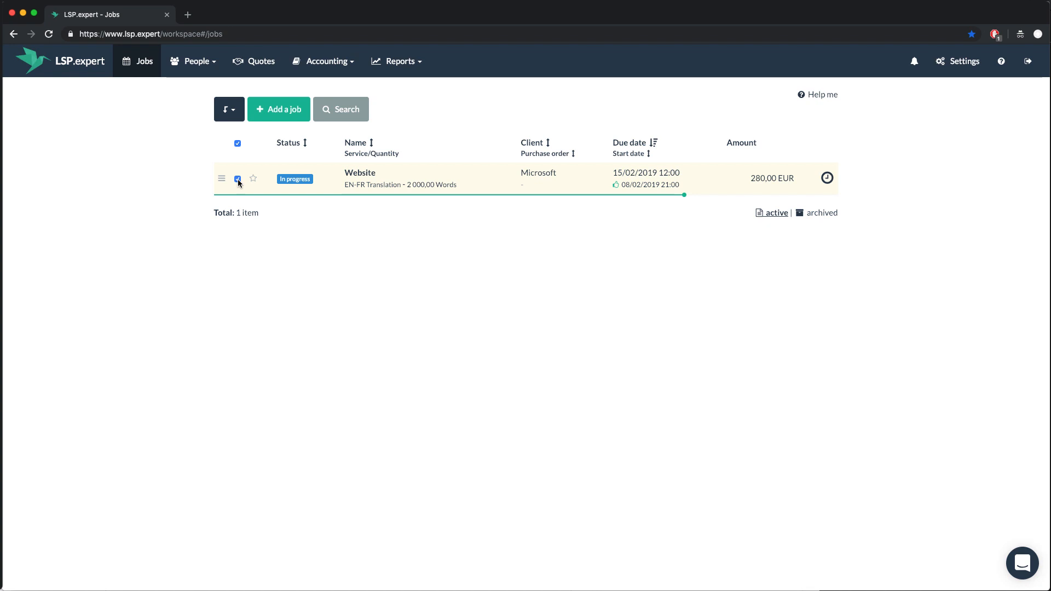
{"action": "left_click", "coordinate": [231, 113]}
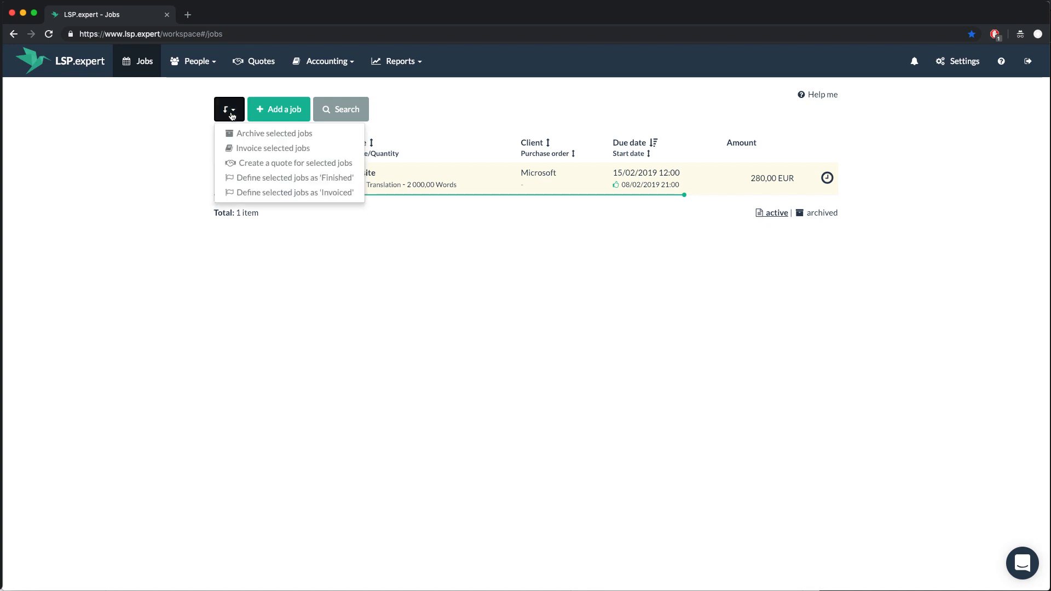
{"action": "left_click", "coordinate": [252, 145]}
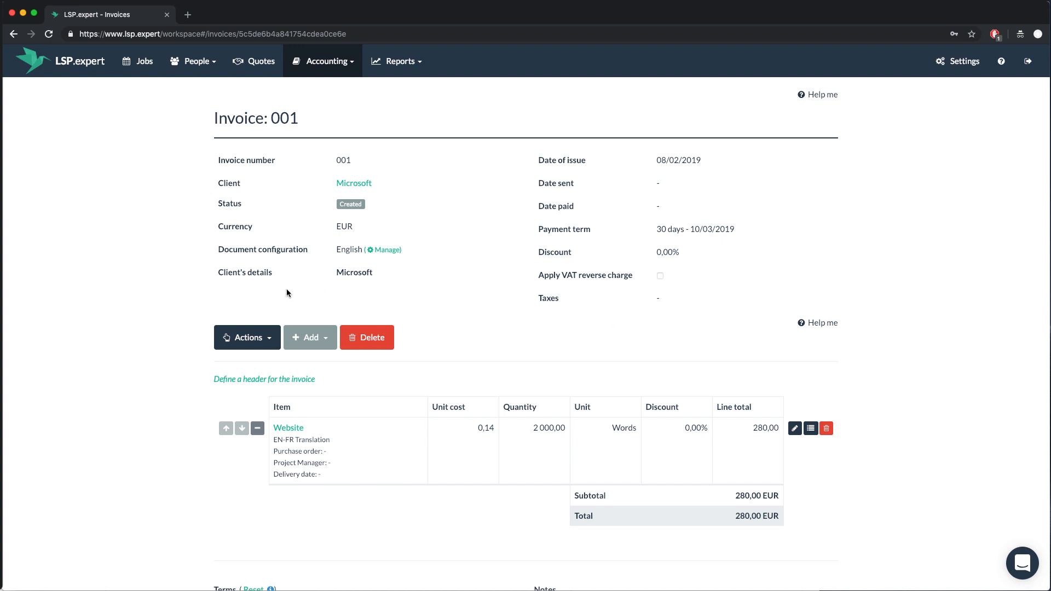
Edit the invoice details, pasting the client's full address and VAT number
{"action": "left_click", "coordinate": [263, 338]}
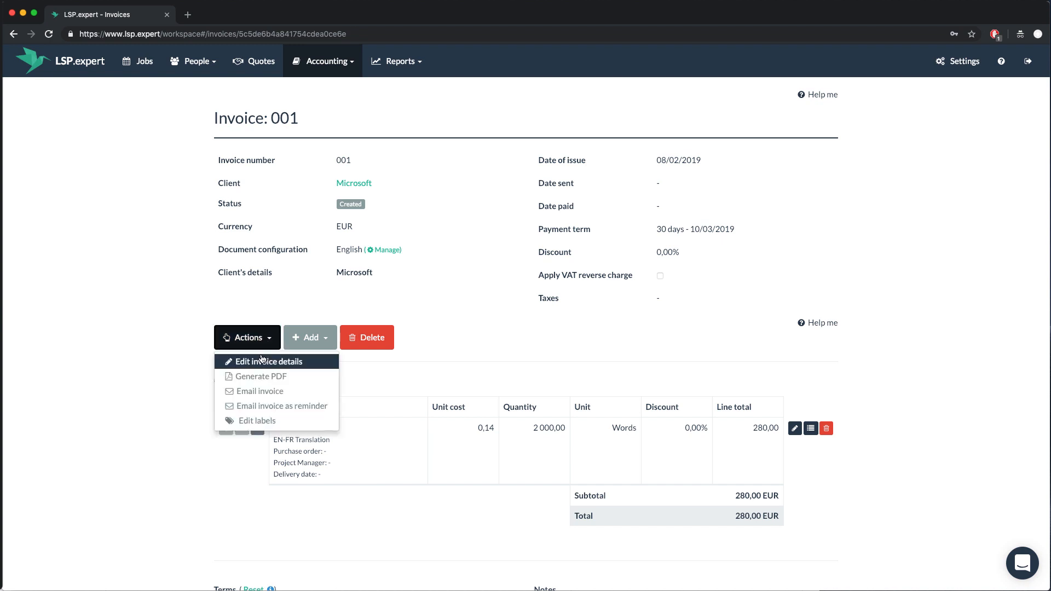
{"action": "left_click", "coordinate": [262, 360]}
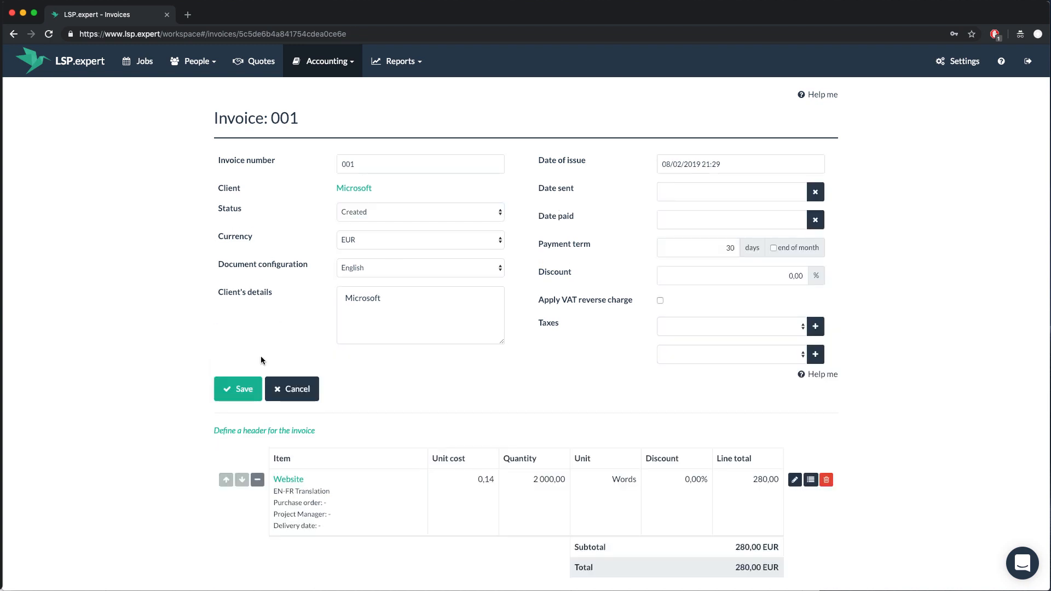
{"action": "left_click", "coordinate": [417, 303]}
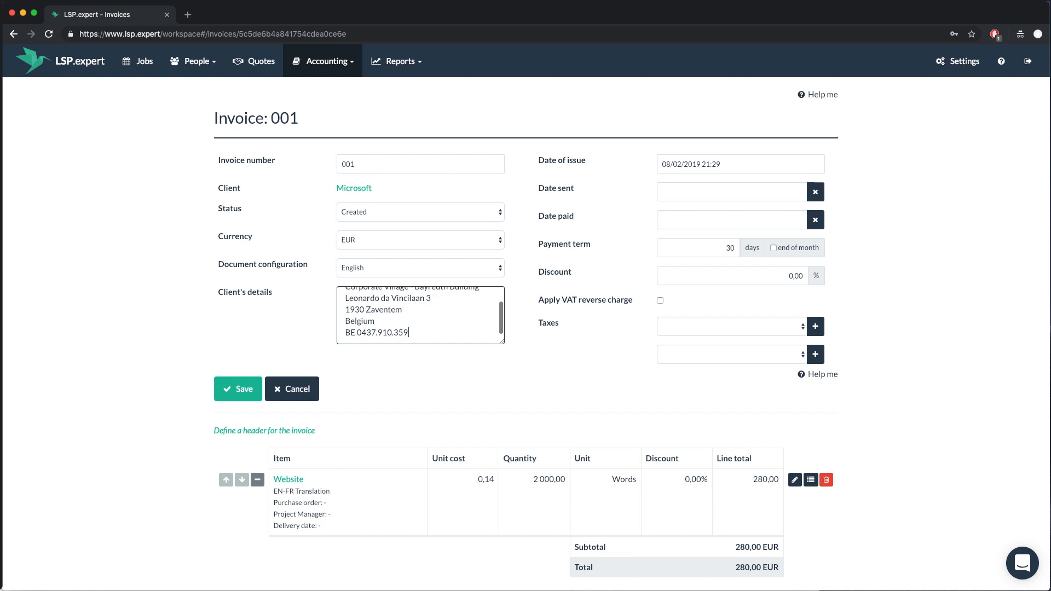
{"action": "scroll", "coordinate": [428, 304], "scroll_direction": "up", "scroll_amount": 3}
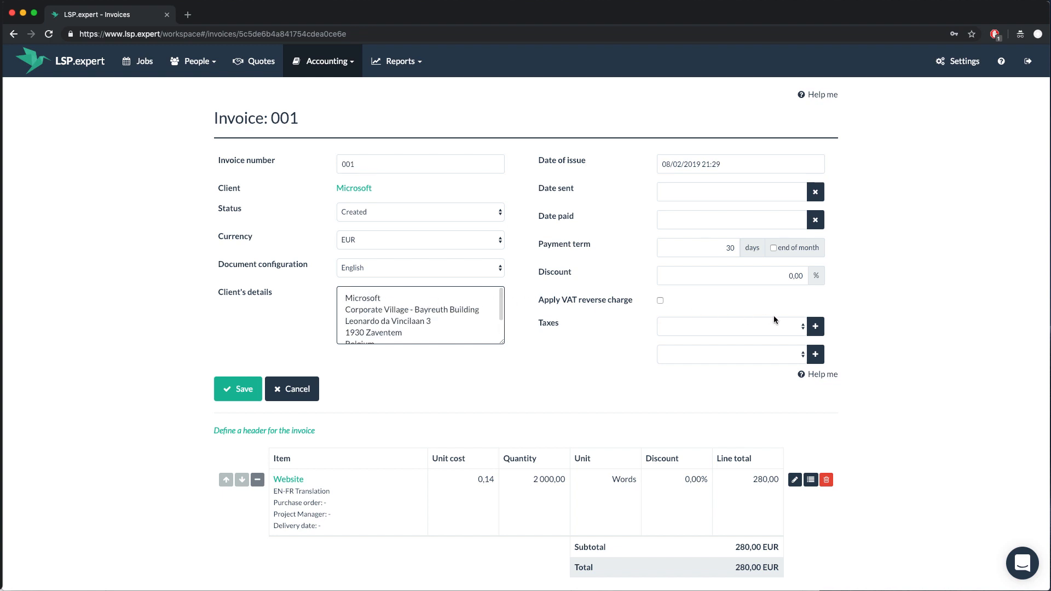
Create and save a new VAT tax at 21% on the invoice
{"action": "left_click", "coordinate": [812, 327]}
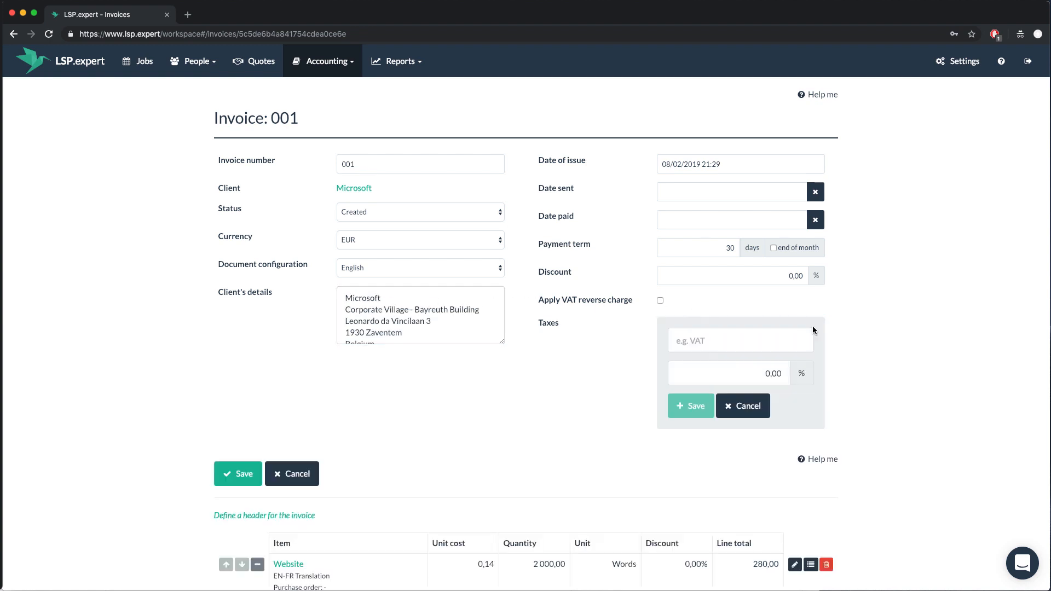
{"action": "left_click", "coordinate": [758, 337]}
{"action": "type", "text": "VAT"}
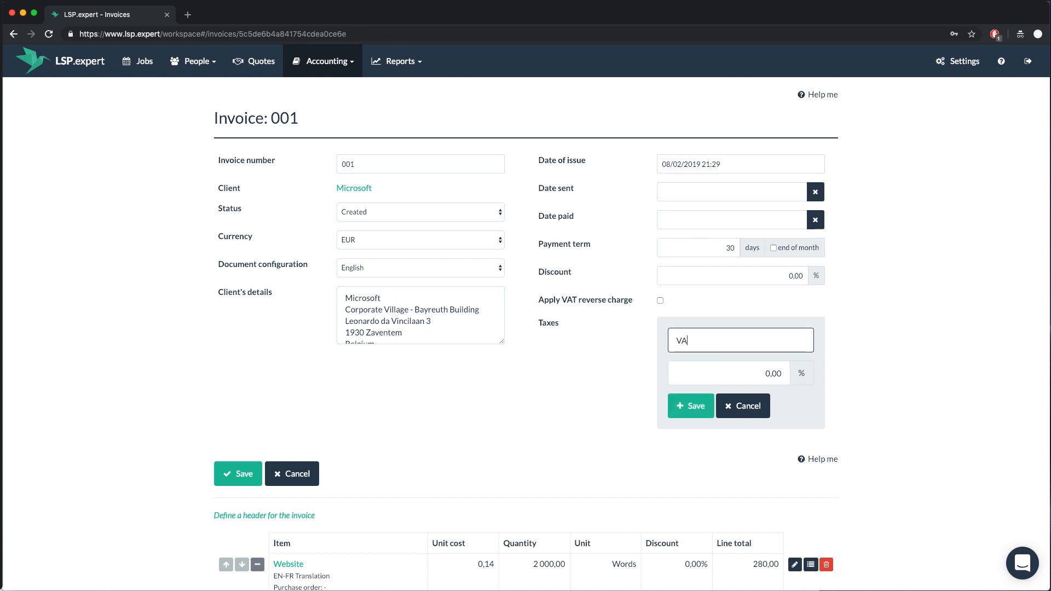
{"action": "left_click", "coordinate": [747, 371]}
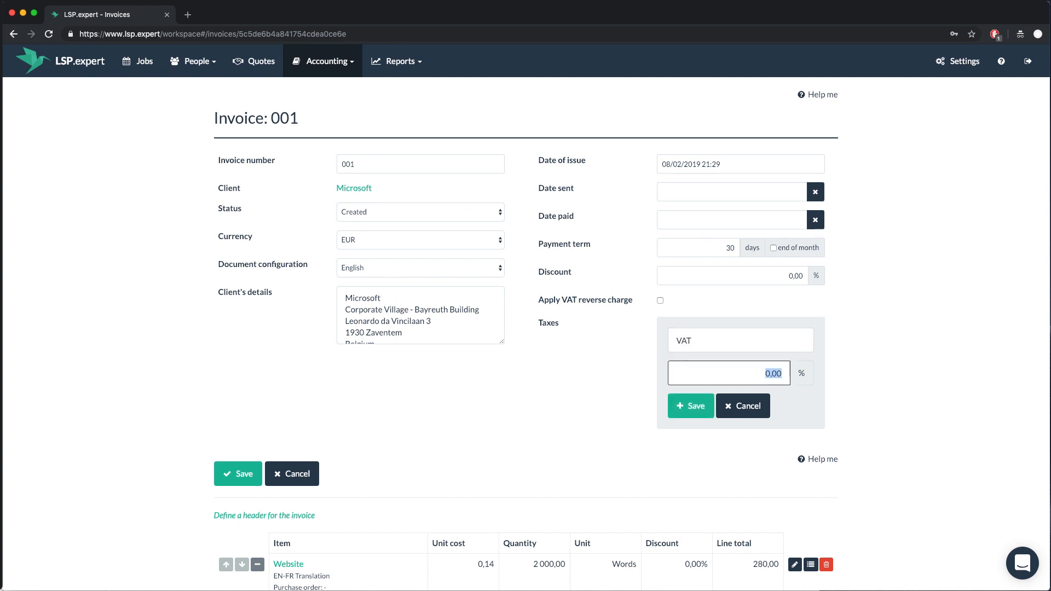
{"action": "type", "text": "21"}
{"action": "left_click", "coordinate": [689, 403]}
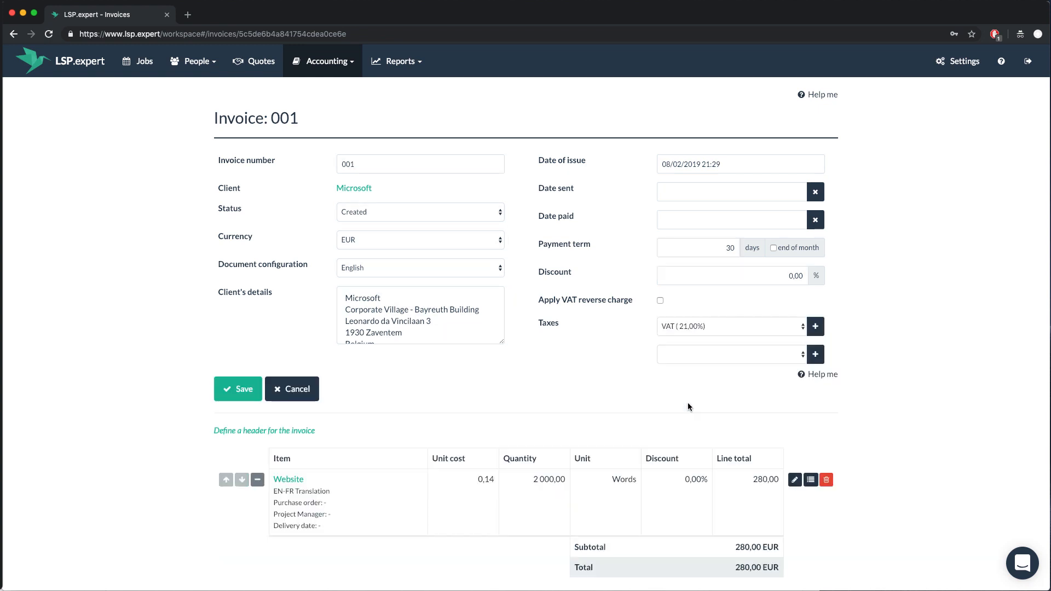
Renumber the invoice to 2019-001 and save it
{"action": "double_click", "coordinate": [408, 167]}
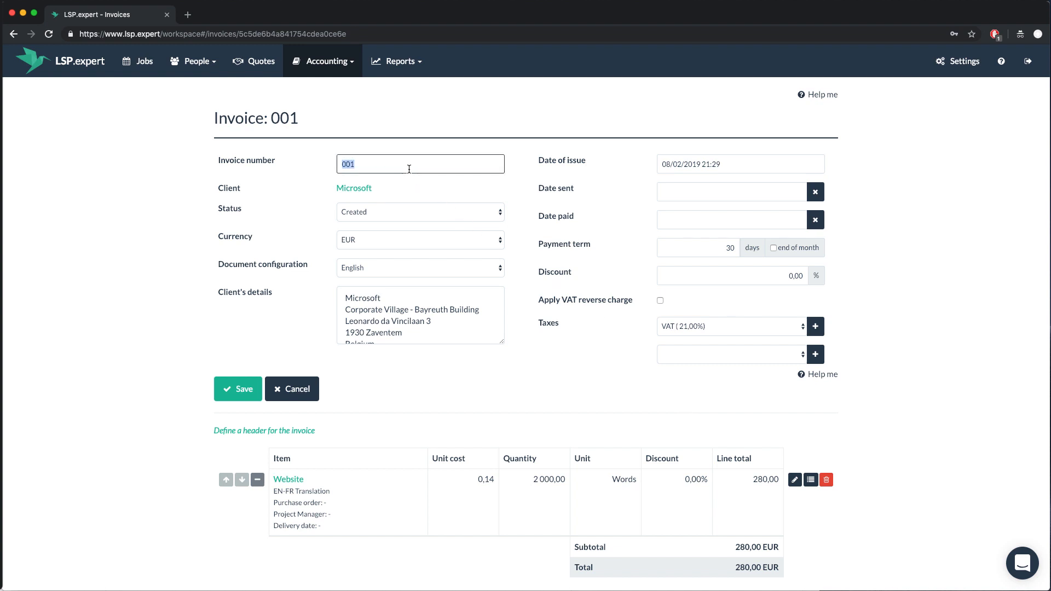
{"action": "type", "text": "2019-001"}
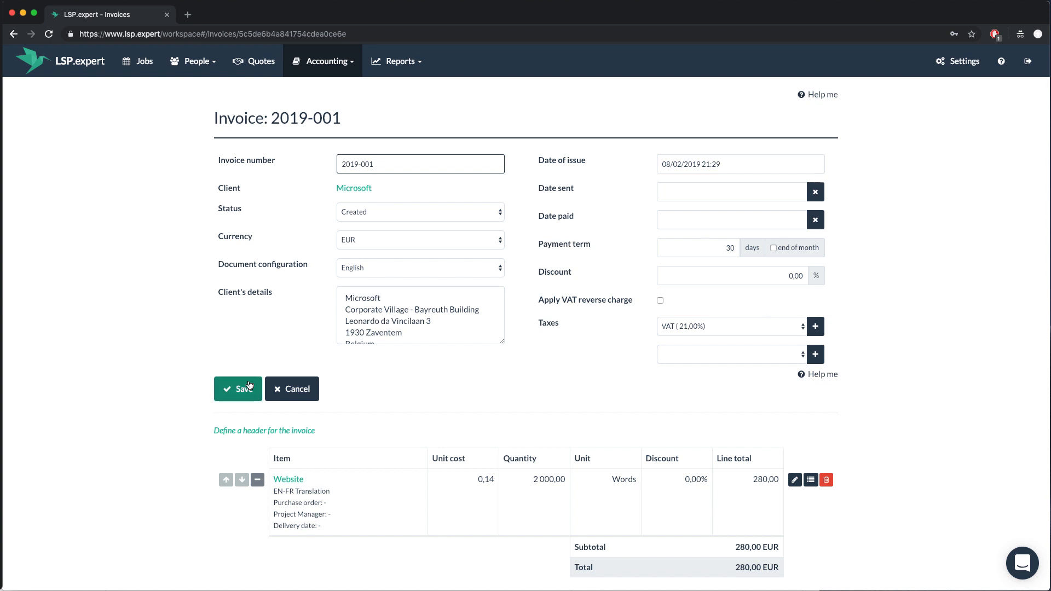
{"action": "left_click", "coordinate": [245, 387]}
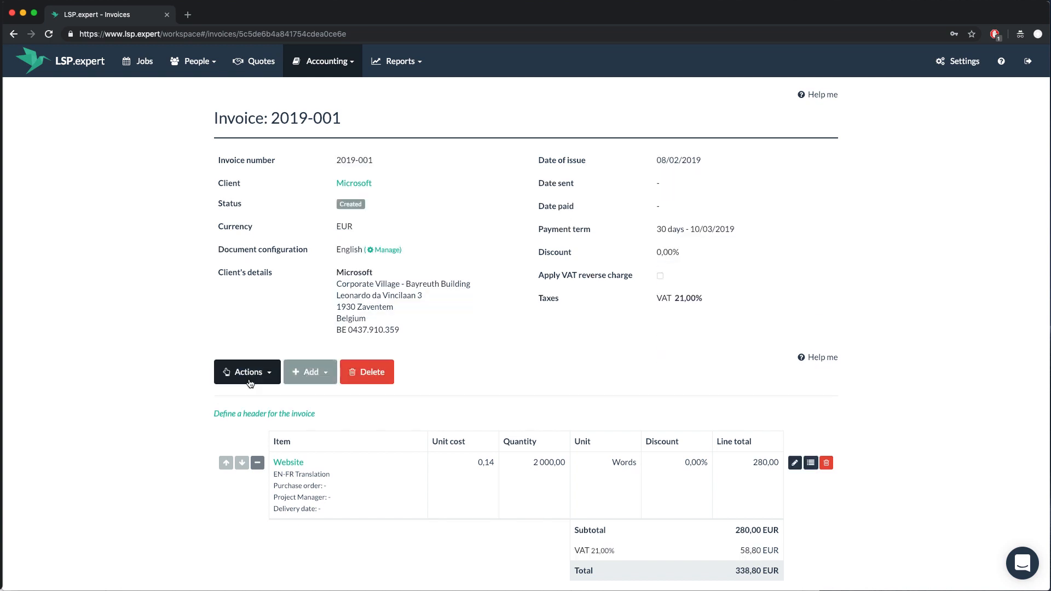
Generate the PDF of invoice 2019-001, scroll through it to check it, then close the PDF
{"action": "left_click", "coordinate": [243, 381]}
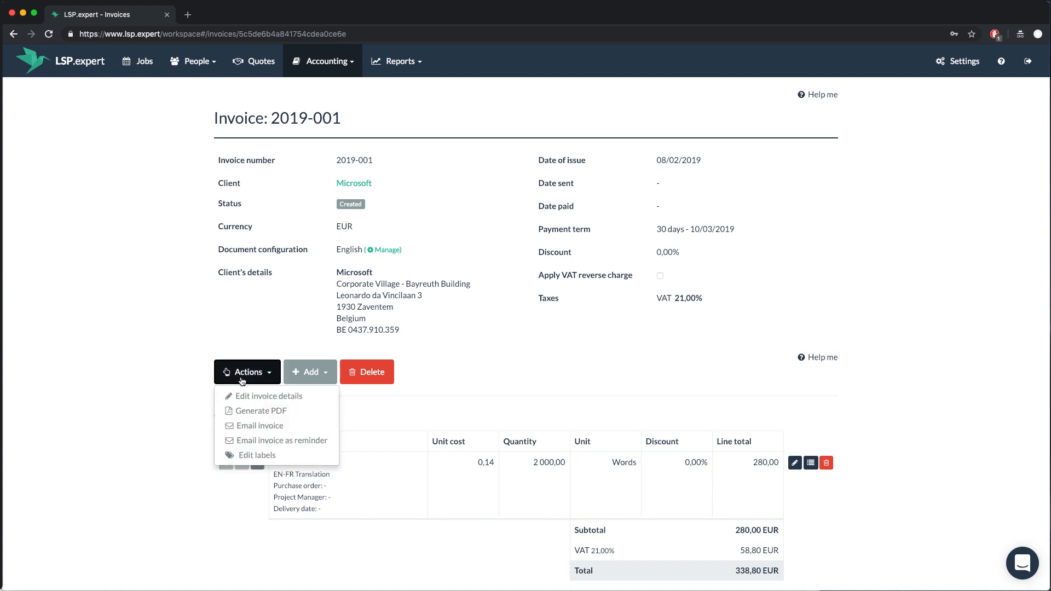
{"action": "left_click", "coordinate": [250, 411]}
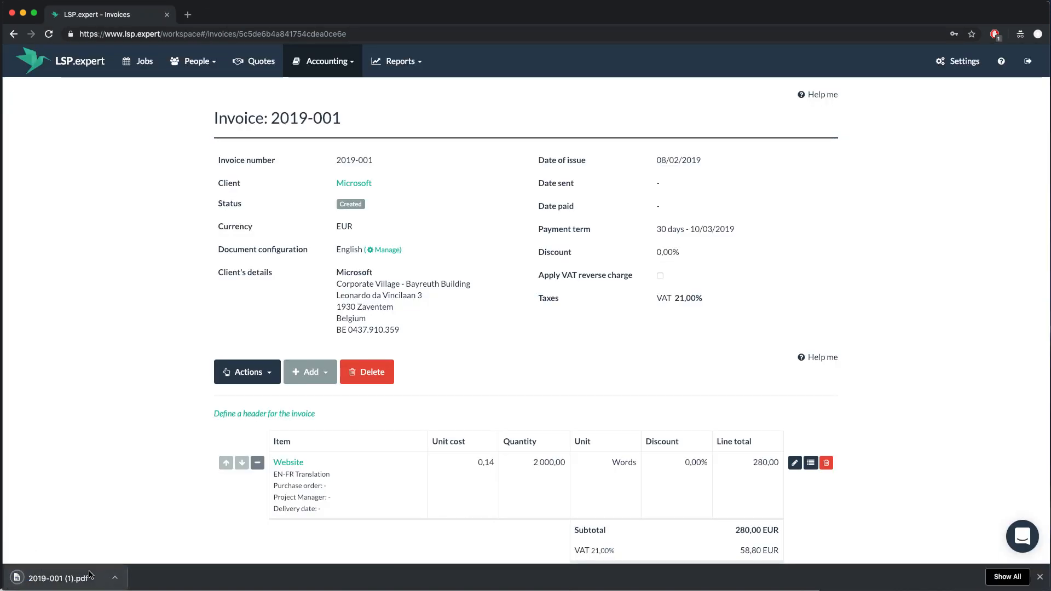
{"action": "left_click", "coordinate": [88, 576]}
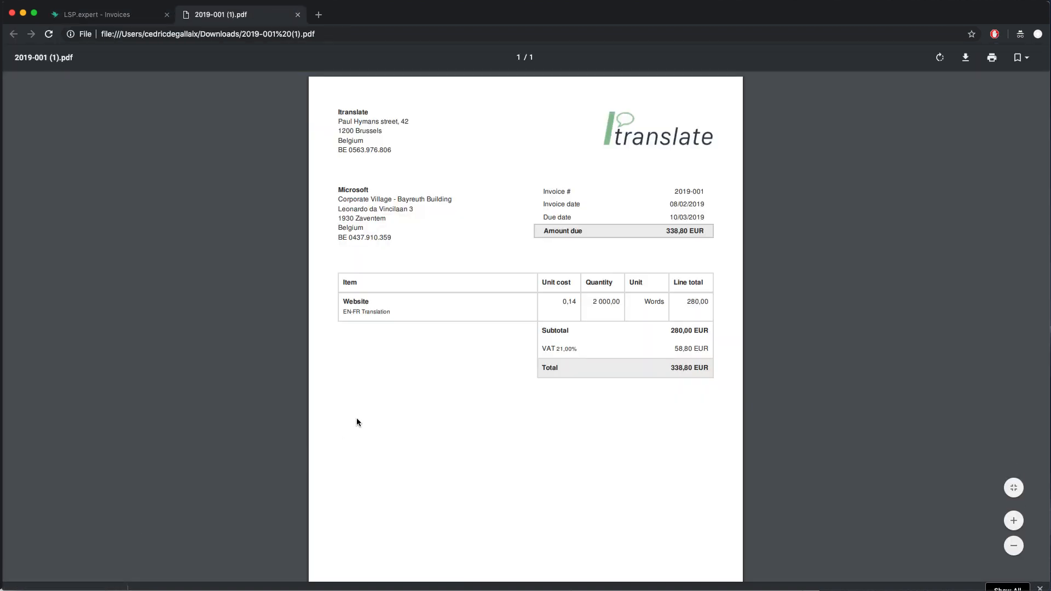
{"action": "scroll", "coordinate": [365, 358], "scroll_direction": "down", "scroll_amount": 3}
{"action": "scroll", "coordinate": [364, 358], "scroll_direction": "up", "scroll_amount": 3}
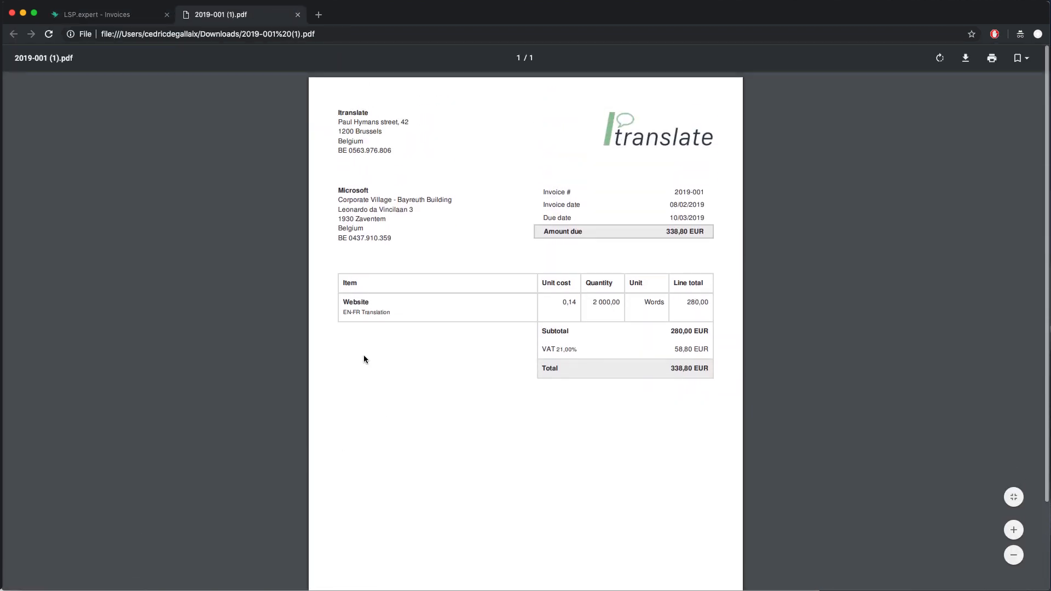
{"action": "left_click", "coordinate": [298, 15]}
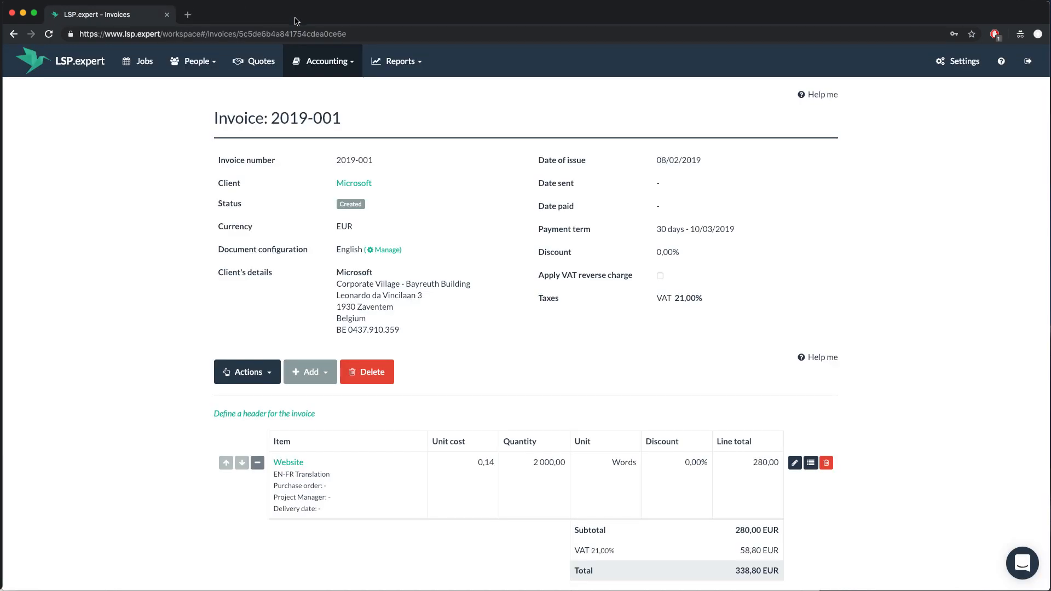
Email invoice 2019-001 to a new client contact, entering their full name and e-mail address, and send it
{"action": "left_click", "coordinate": [238, 376]}
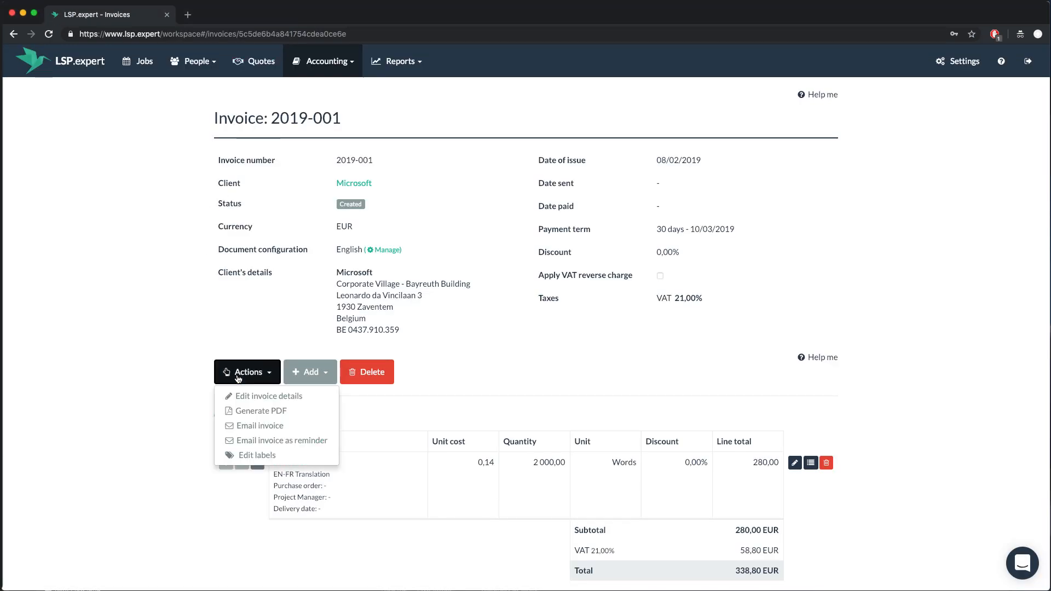
{"action": "left_click", "coordinate": [246, 424]}
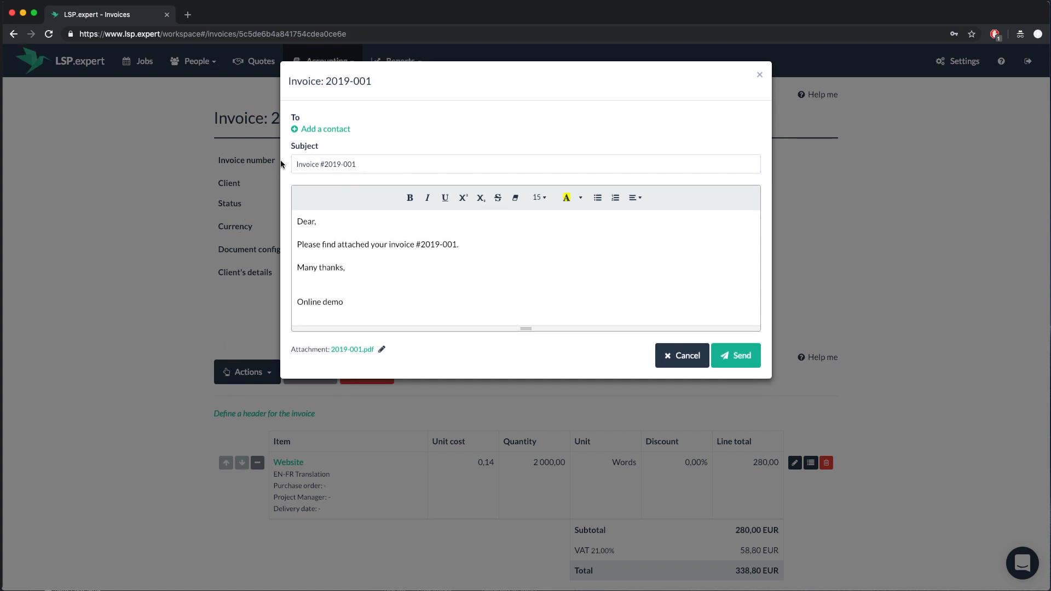
{"action": "left_click", "coordinate": [307, 130]}
{"action": "left_click", "coordinate": [314, 173]}
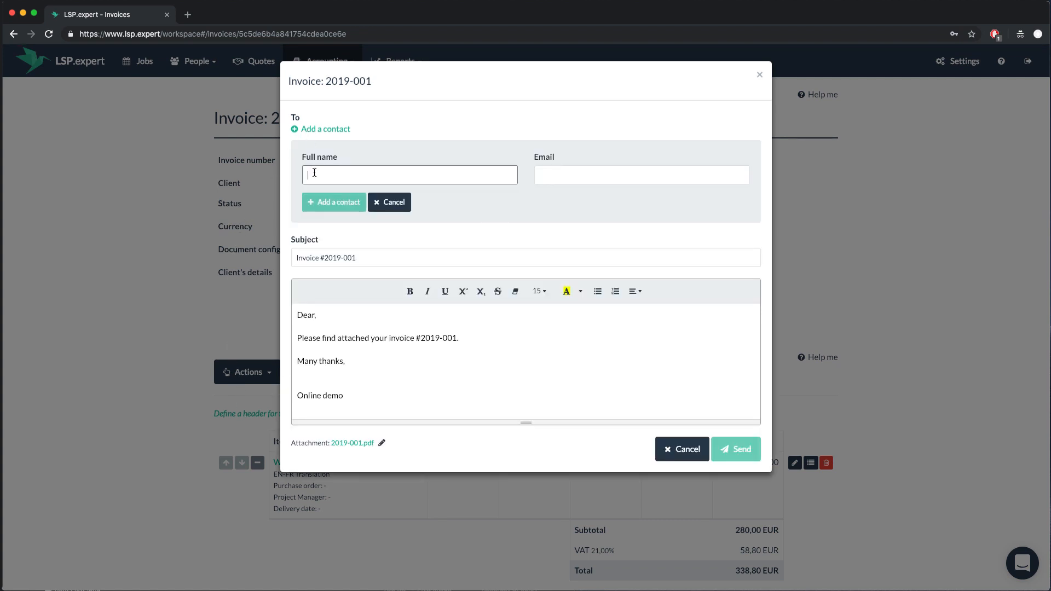
{"action": "type", "text": "Bill Gates"}
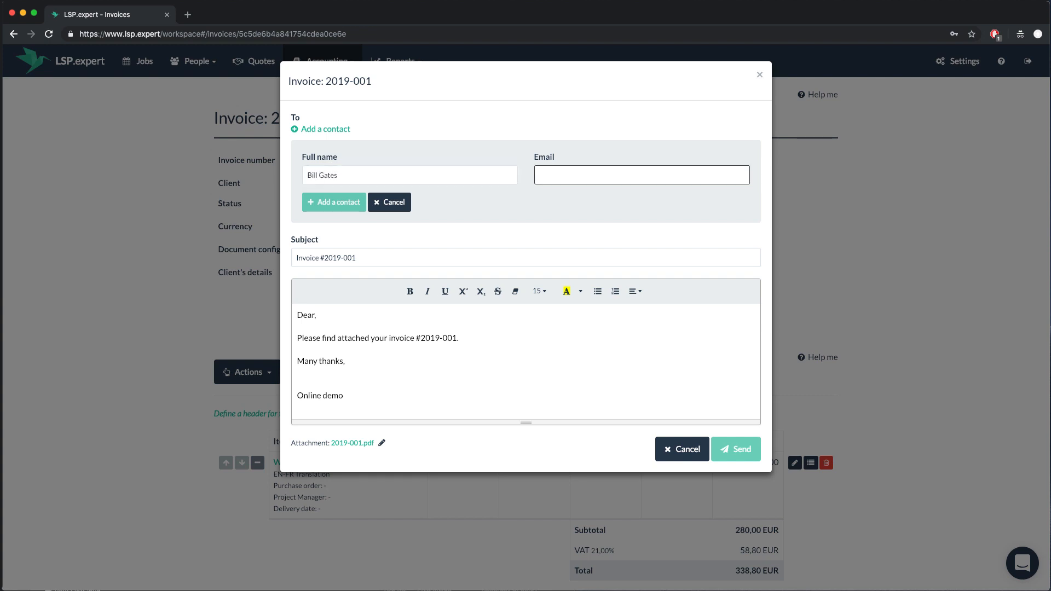
{"action": "key", "text": "super+v"}
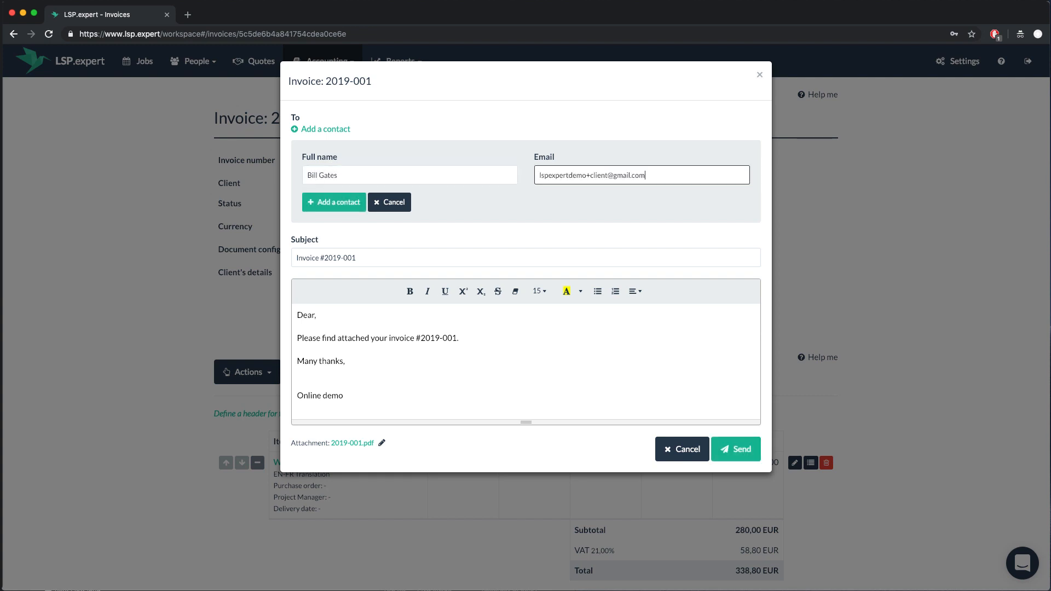
{"action": "left_click", "coordinate": [308, 200]}
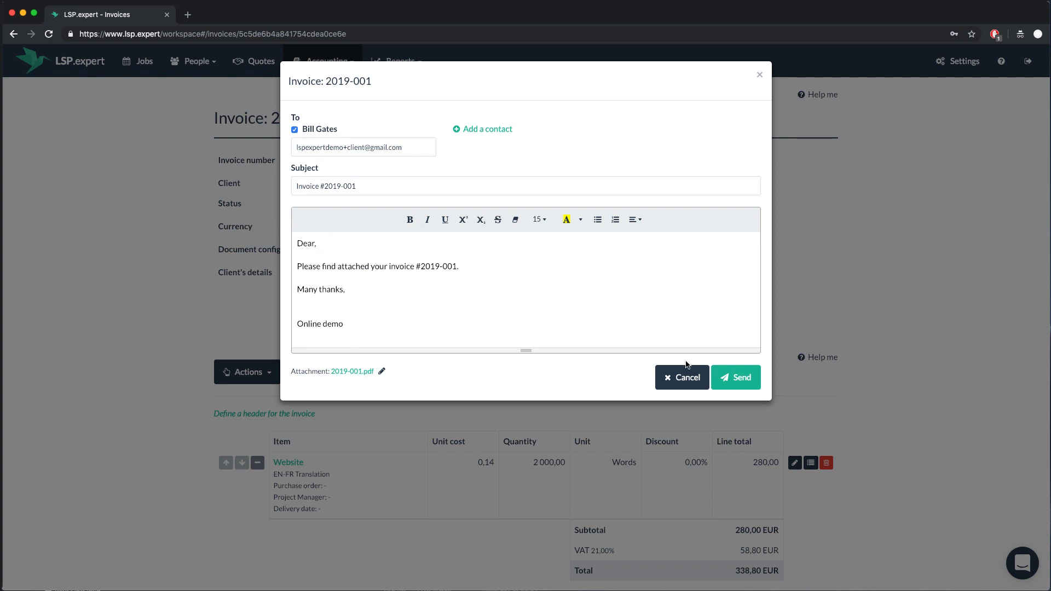
{"action": "left_click", "coordinate": [733, 377]}
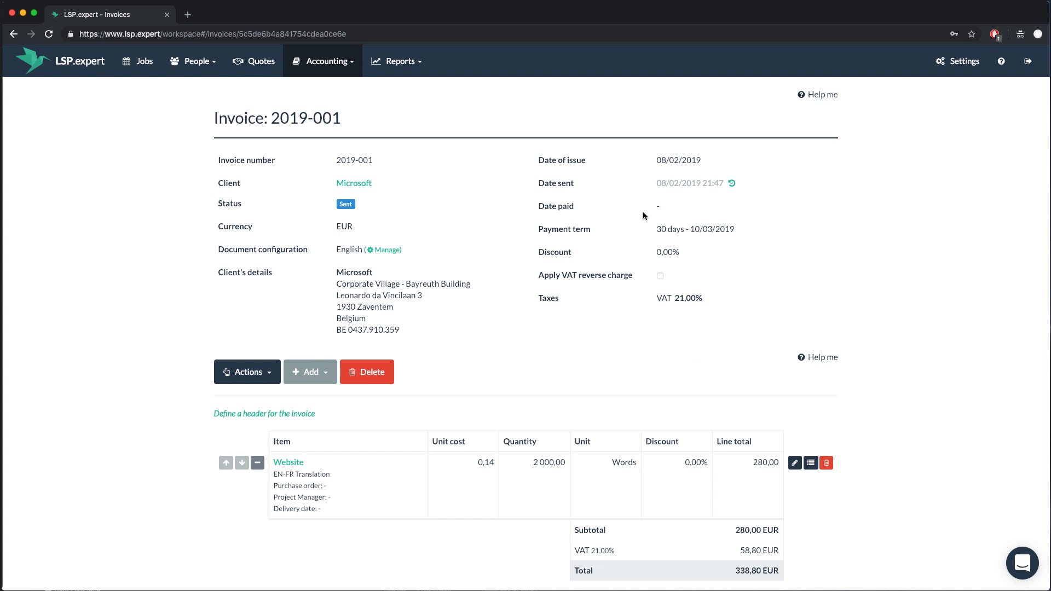
{"action": "mouse_move", "coordinate": [667, 183]}
{"action": "left_click", "coordinate": [732, 184]}
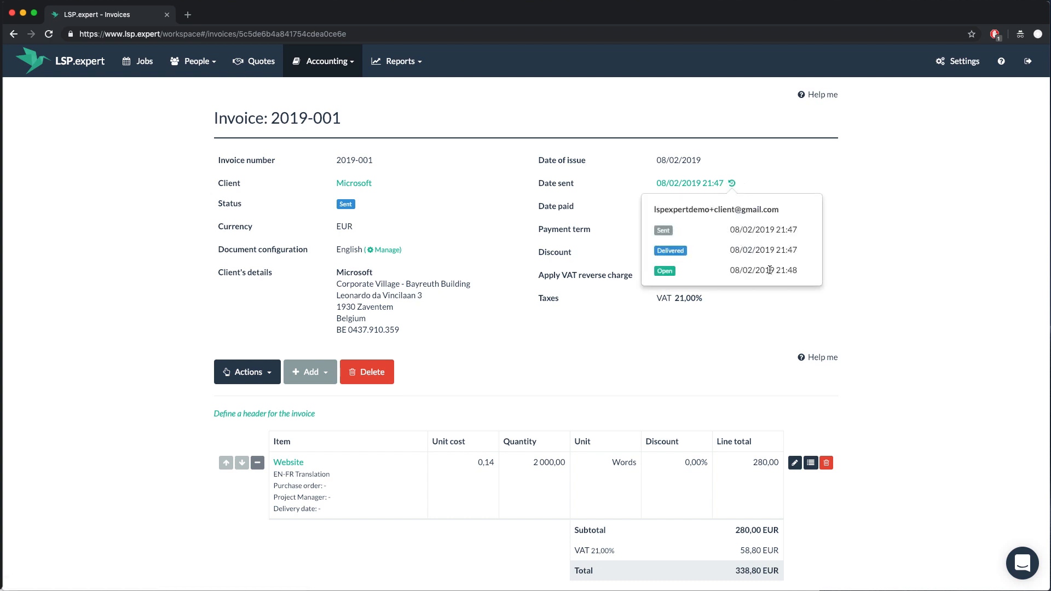
{"action": "left_click", "coordinate": [758, 307]}
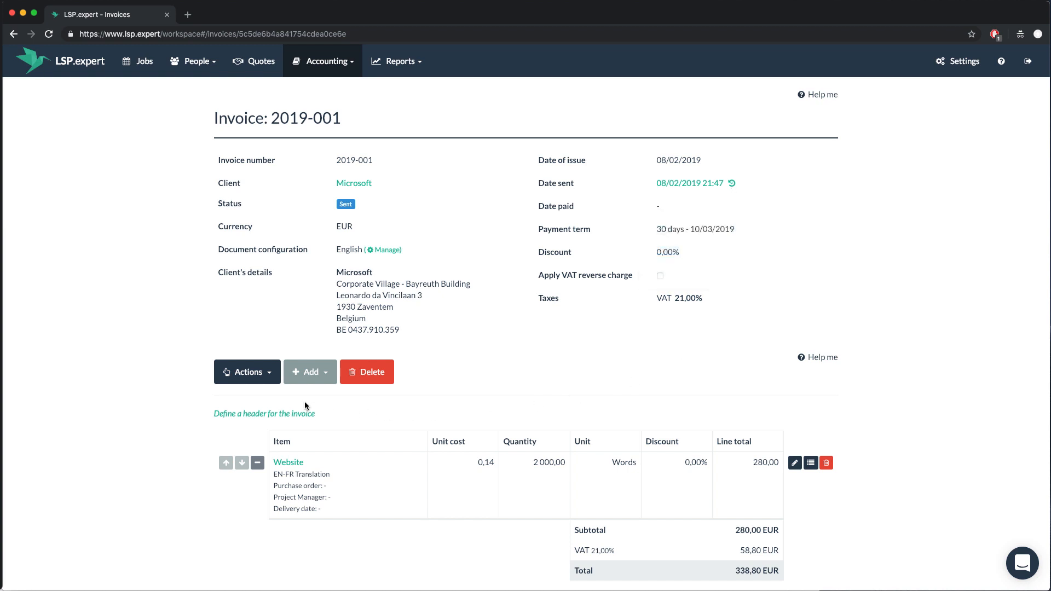
{"action": "left_click", "coordinate": [257, 379]}
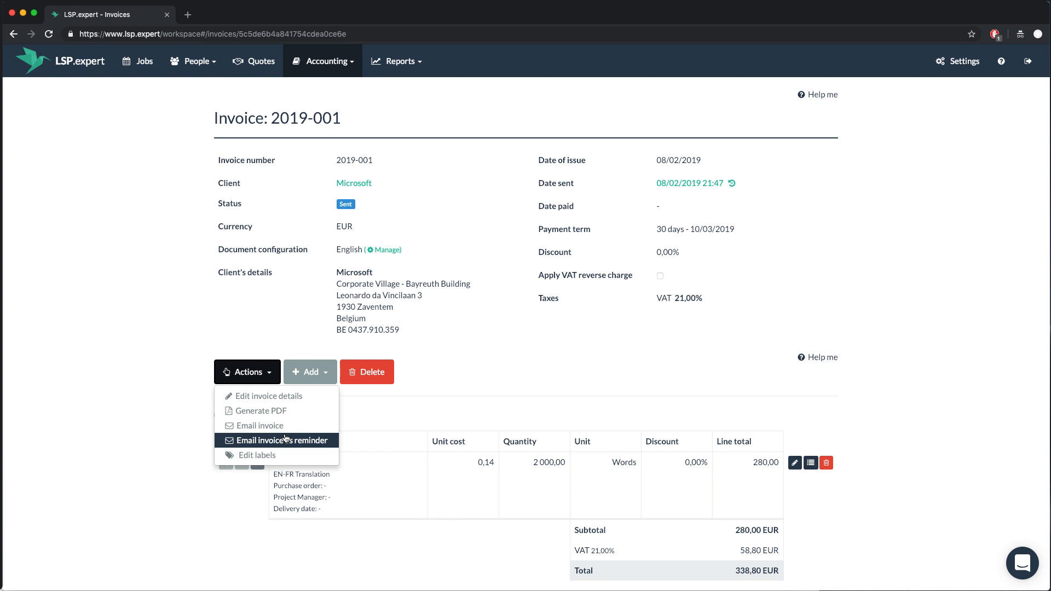
{"action": "left_click", "coordinate": [182, 319]}
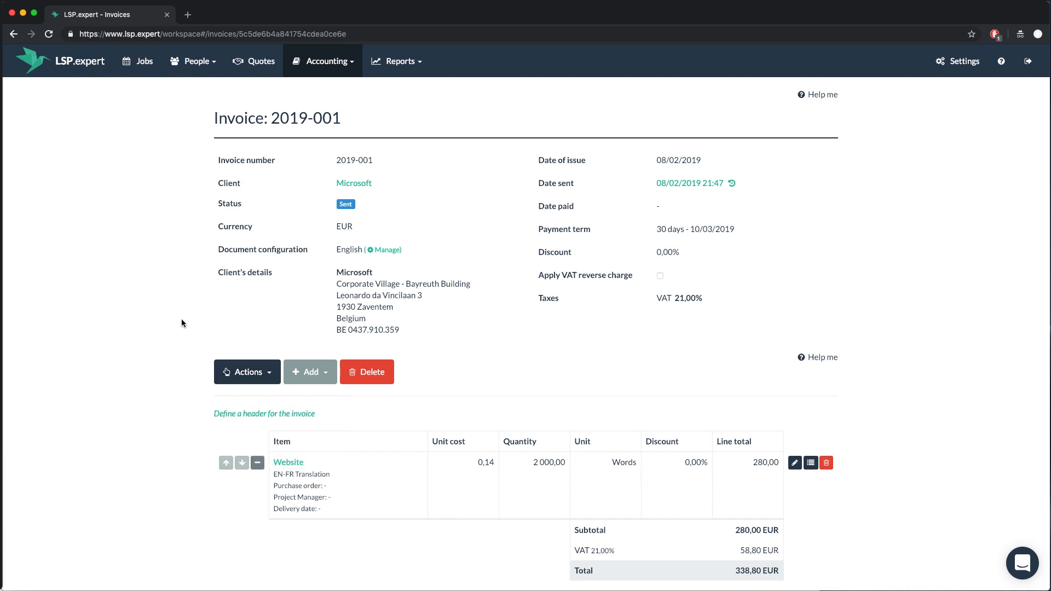
In Accounting > Invoices, change invoice 2019-001's status from Sent to Paid, then open the Jobs list
{"action": "left_click", "coordinate": [316, 68]}
{"action": "left_click", "coordinate": [317, 88]}
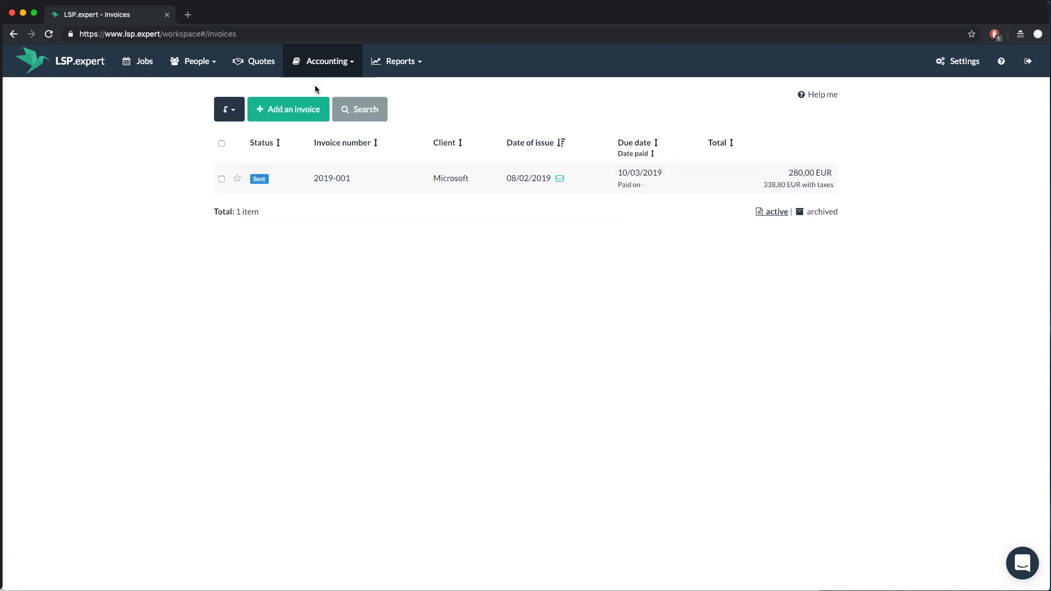
{"action": "left_click", "coordinate": [258, 180]}
{"action": "left_click", "coordinate": [258, 181]}
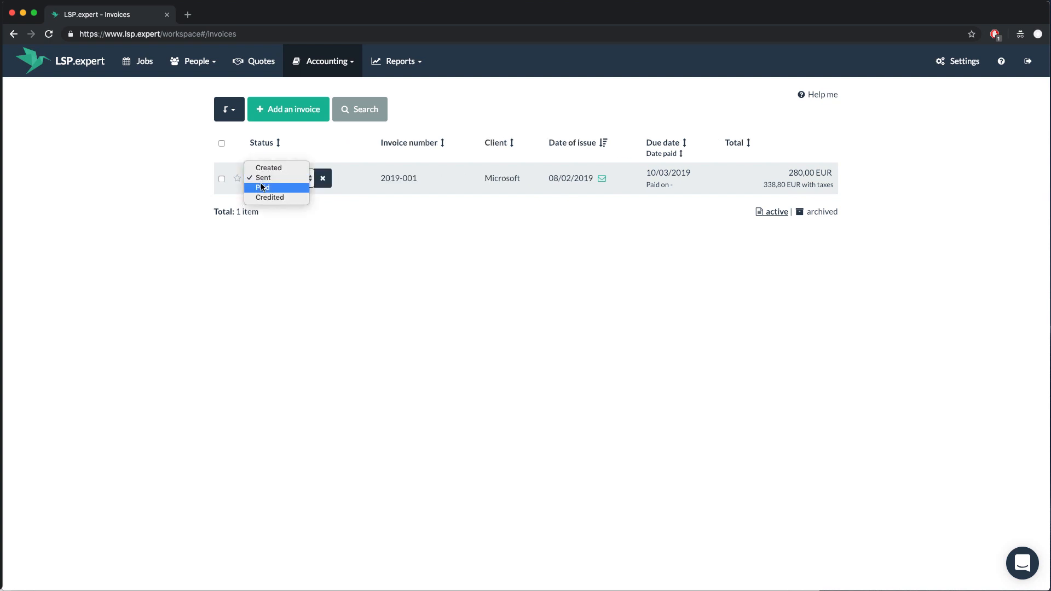
{"action": "left_click", "coordinate": [262, 188]}
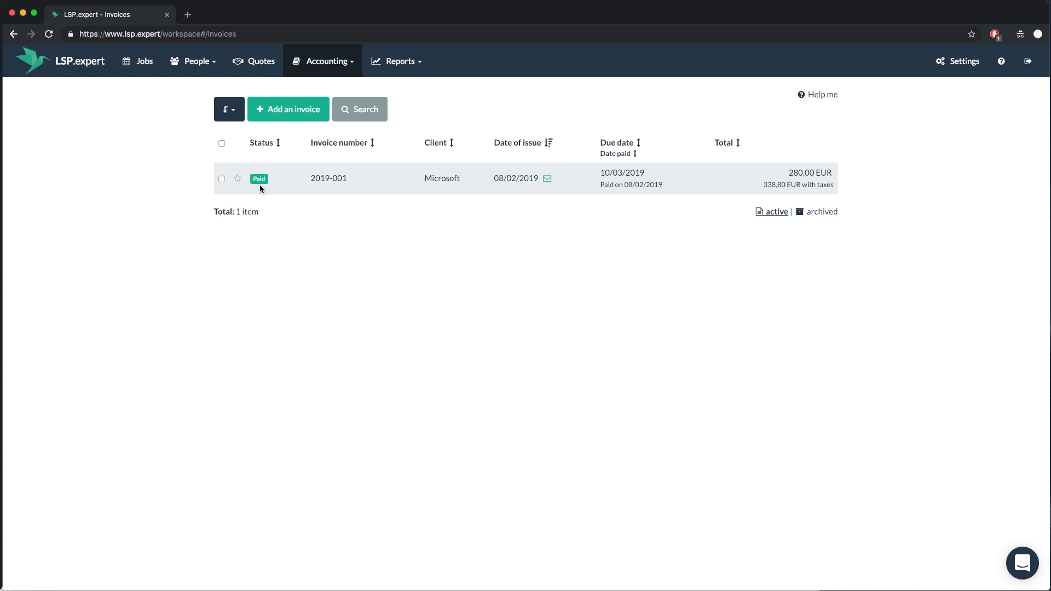
{"action": "left_click", "coordinate": [148, 65]}
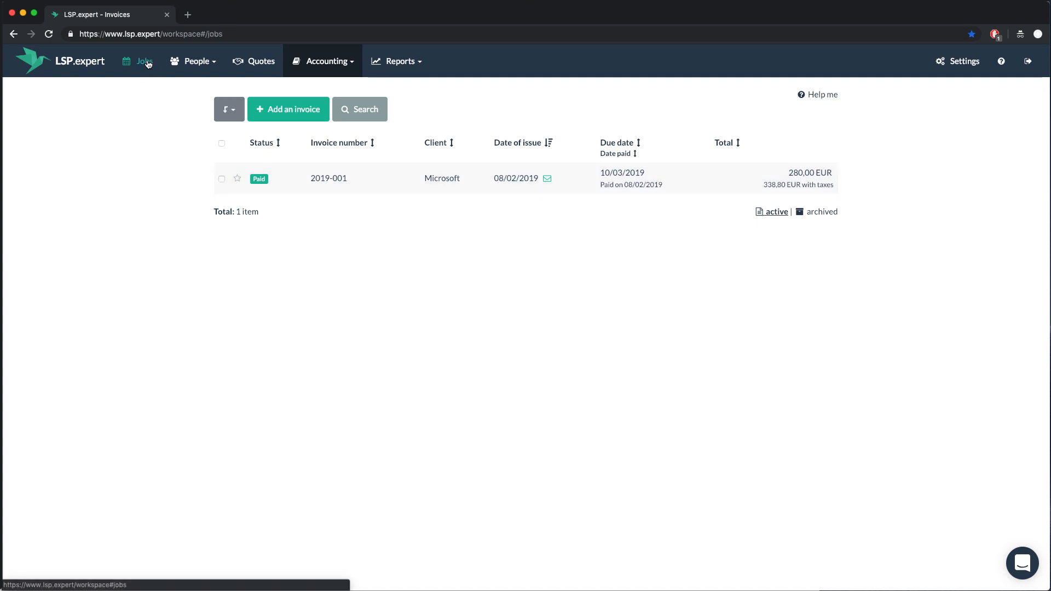